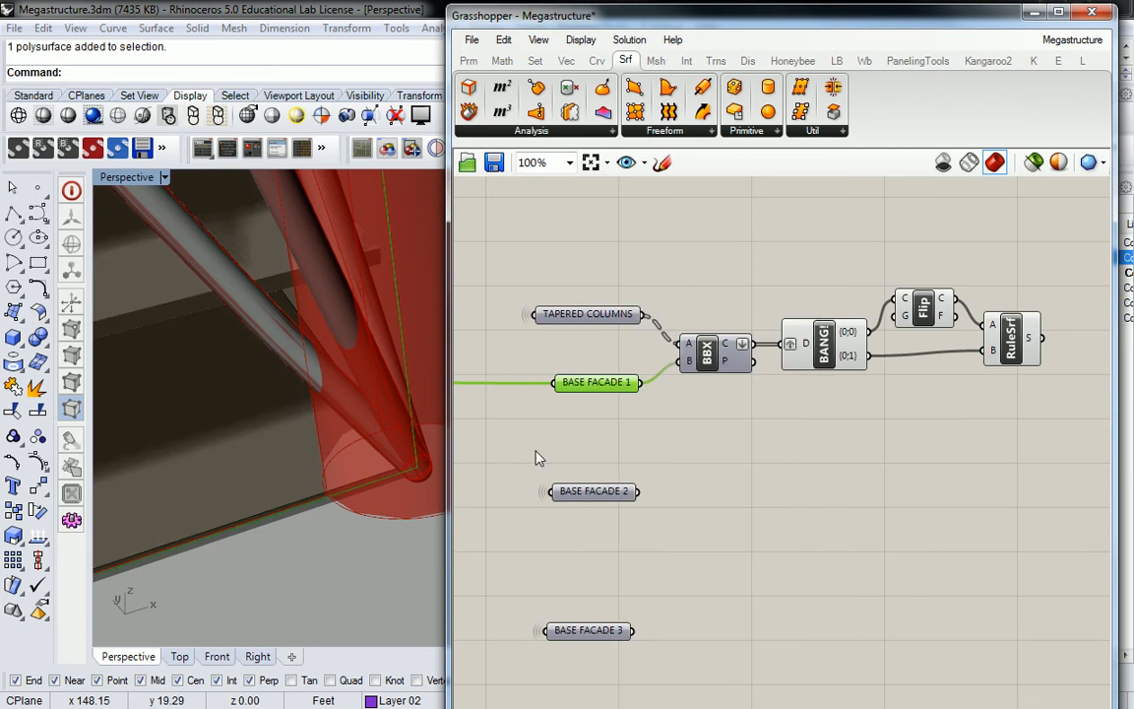
Step: Inspect the ruled surface where the tapered column meets the base of the tower
{"action": "left_click", "coordinate": [346, 502]}
{"action": "scroll", "coordinate": [386, 538], "scroll_direction": "down", "scroll_amount": 3}
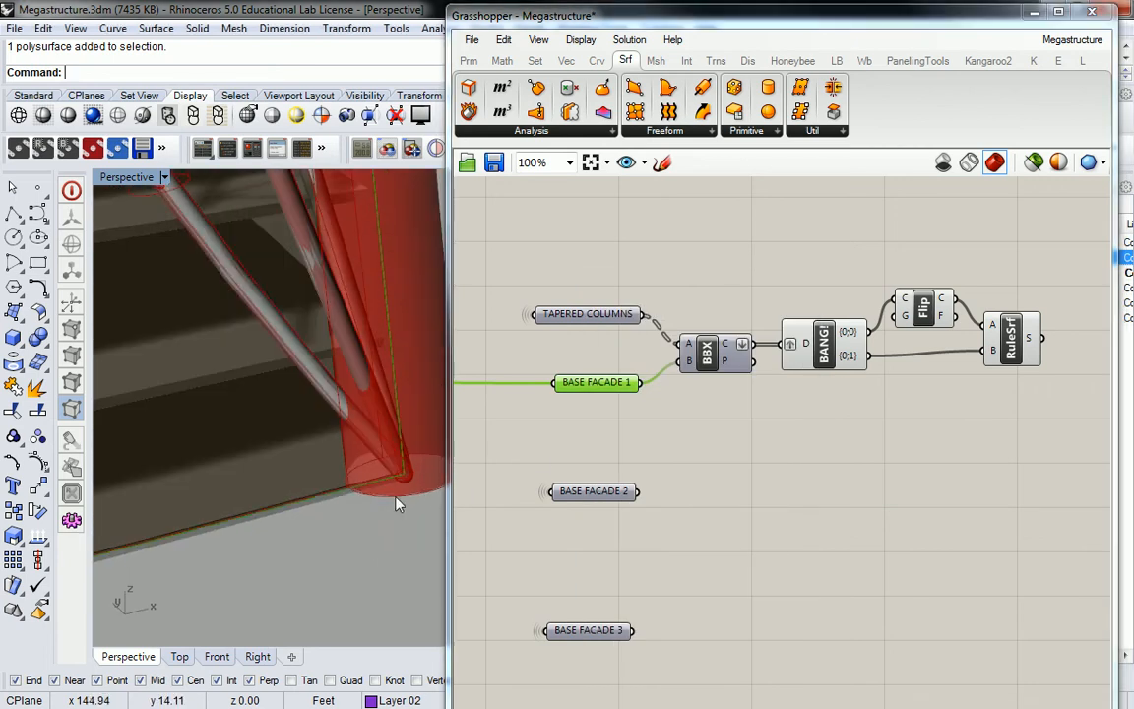
{"action": "scroll", "coordinate": [380, 512], "scroll_direction": "up", "scroll_amount": 1}
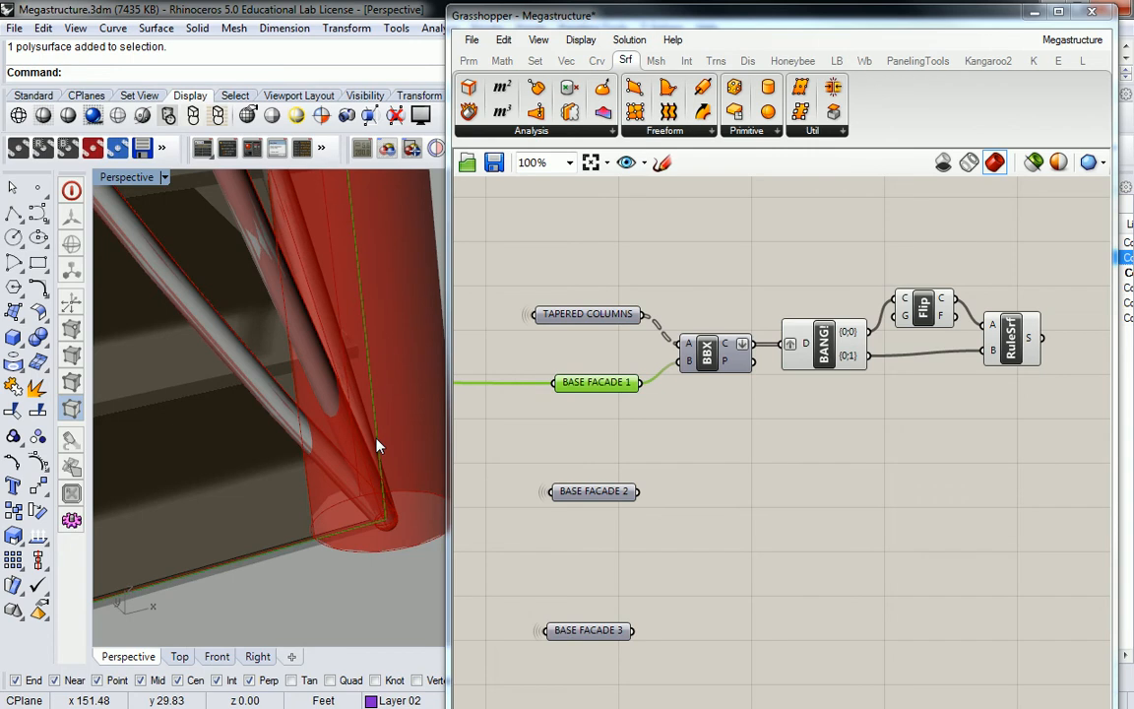
{"action": "left_click", "coordinate": [1022, 351]}
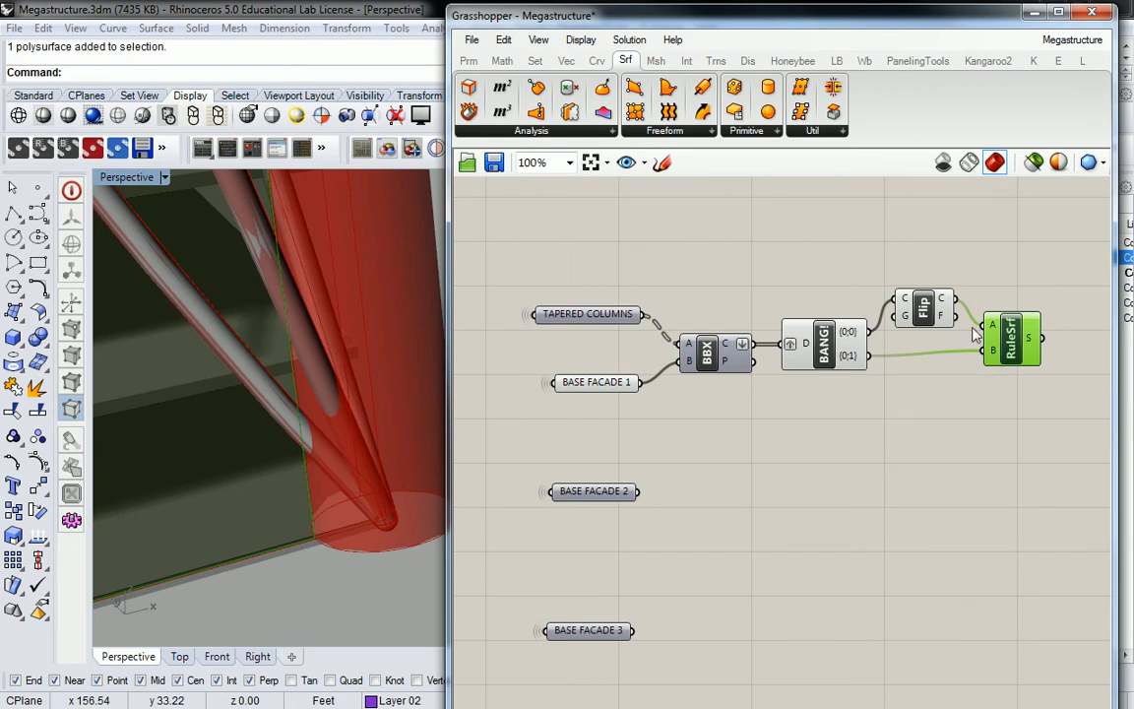
Step: Add a Divide Domain² component beside the RuleSrf component
{"action": "left_click", "coordinate": [952, 236]}
{"action": "scroll", "coordinate": [952, 236], "scroll_direction": "down", "scroll_amount": 3}
{"action": "left_click", "coordinate": [502, 61]}
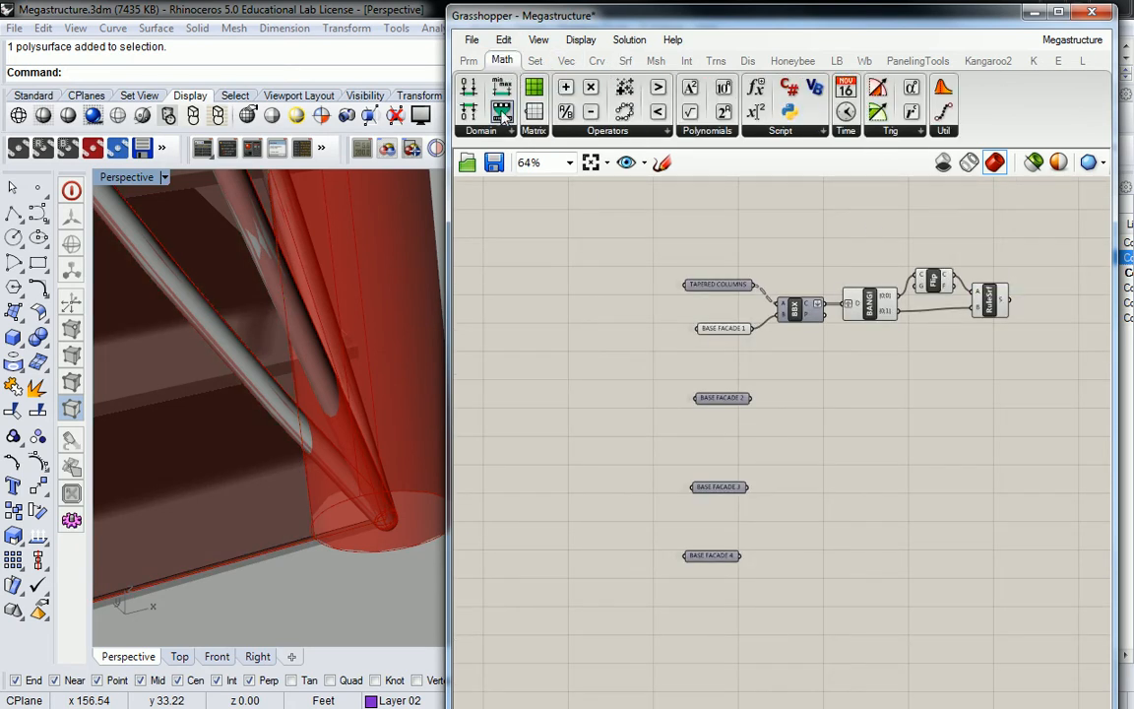
{"action": "left_click", "coordinate": [485, 131]}
{"action": "left_click", "coordinate": [520, 490]}
{"action": "left_click", "coordinate": [1058, 330]}
{"action": "right_click_drag", "start_coordinate": [1048, 332], "coordinate": [938, 367]}
{"action": "left_click", "coordinate": [910, 383]}
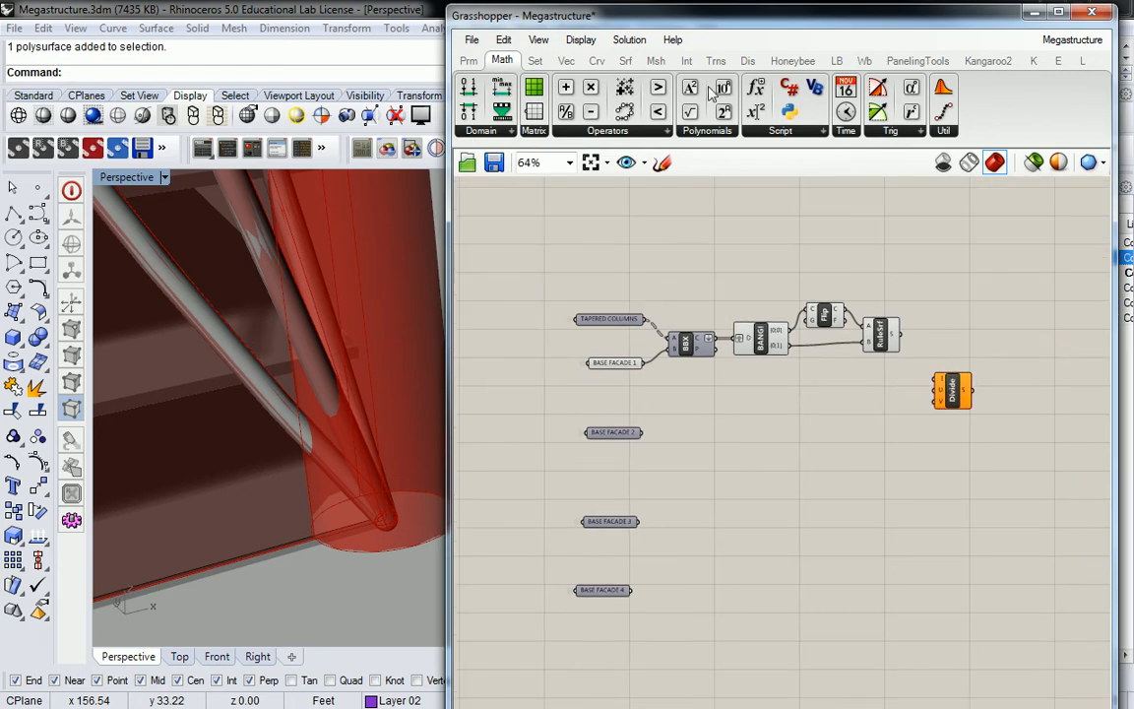
Step: Place an Isotrim component to the right of RuleSrf
{"action": "left_click", "coordinate": [624, 61]}
{"action": "left_click", "coordinate": [825, 131]}
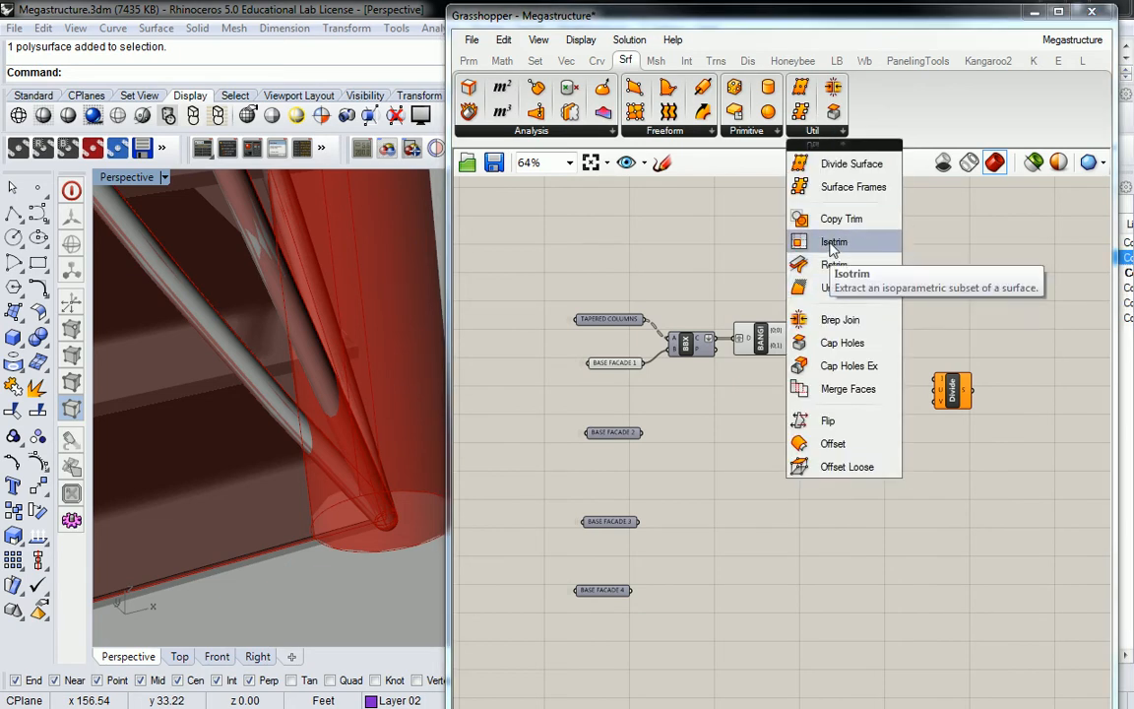
{"action": "left_click", "coordinate": [835, 242]}
{"action": "left_click", "coordinate": [1002, 339]}
Step: Connect the ruled surface to the Isotrim and Divide components, feed the divided domain into Isotrim, and check the subdivided facade
{"action": "scroll", "coordinate": [1014, 344], "scroll_direction": "up", "scroll_amount": 4}
{"action": "left_click_drag", "start_coordinate": [790, 315], "coordinate": [973, 322]}
{"action": "left_click_drag", "start_coordinate": [933, 428], "coordinate": [971, 352]}
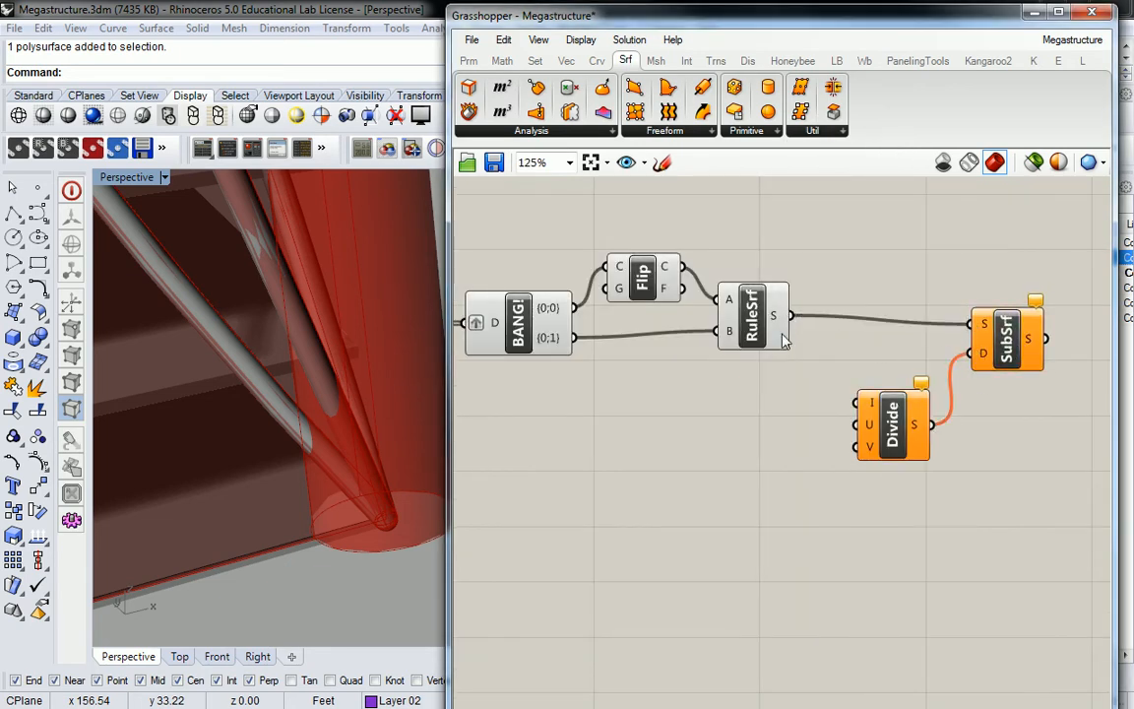
{"action": "left_click_drag", "start_coordinate": [791, 315], "coordinate": [855, 403]}
{"action": "double_click", "coordinate": [738, 411]}
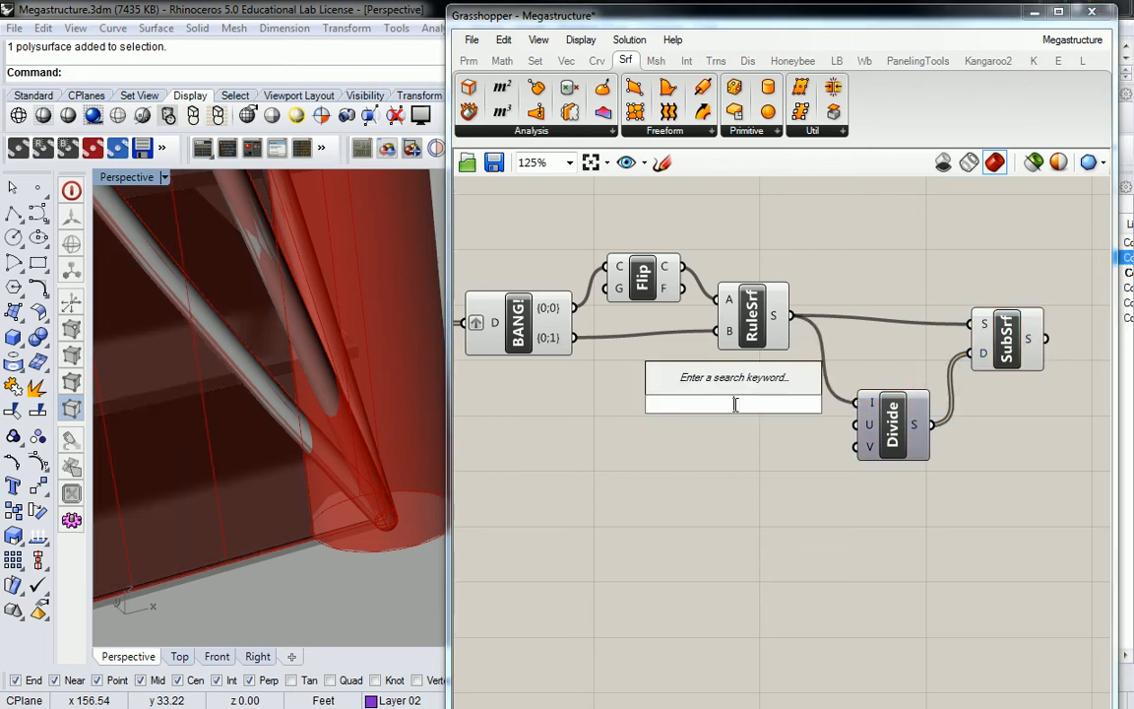
{"action": "key", "text": "Escape"}
{"action": "left_click", "coordinate": [984, 364]}
{"action": "right_click_drag", "start_coordinate": [414, 448], "coordinate": [325, 371]}
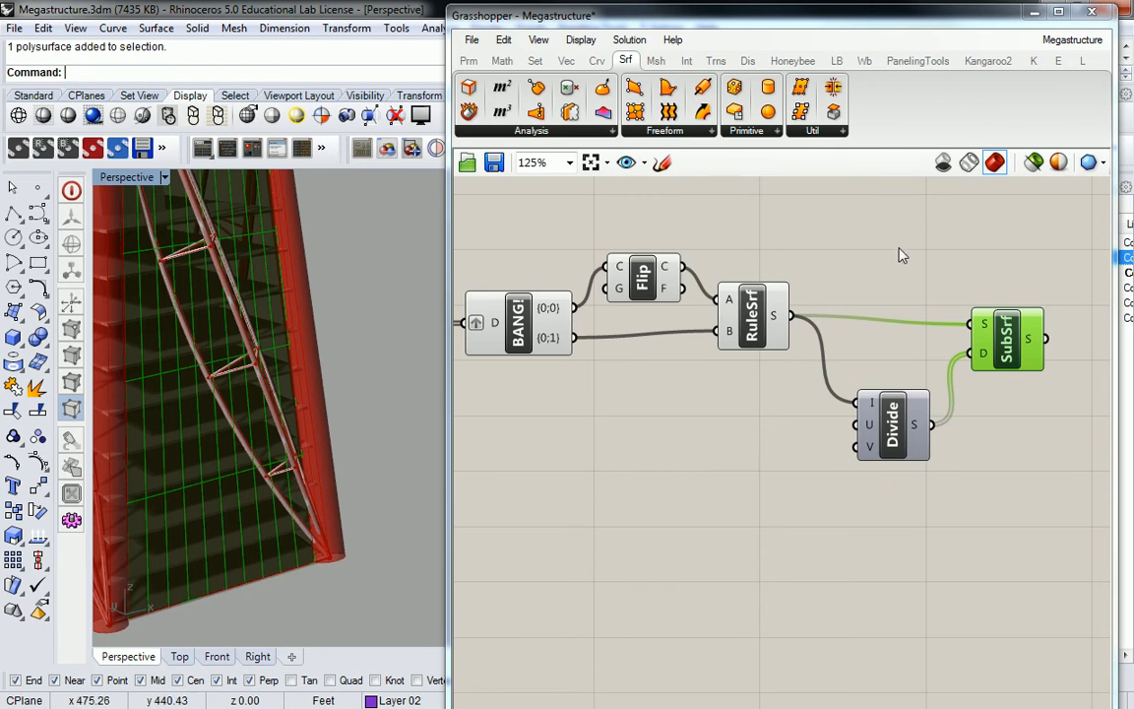
Step: Move the Divide and Isotrim components under the bounding chain and feed both from BASE FACADE 1 instead
{"action": "scroll", "coordinate": [945, 300], "scroll_direction": "down", "scroll_amount": 3}
{"action": "mouse_move", "coordinate": [1036, 284]}
{"action": "left_mouse_down"}
{"action": "mouse_move", "coordinate": [924, 397]}
{"action": "mouse_move", "coordinate": [695, 452]}
{"action": "mouse_move", "coordinate": [635, 449]}
{"action": "left_mouse_up"}
{"action": "left_click", "coordinate": [569, 375]}
{"action": "left_click_drag", "start_coordinate": [567, 336], "coordinate": [709, 384]}
{"action": "left_click_drag", "start_coordinate": [567, 337], "coordinate": [634, 433]}
{"action": "right_click_drag", "start_coordinate": [262, 323], "coordinate": [282, 339]}
{"action": "scroll", "coordinate": [282, 340], "scroll_direction": "up", "scroll_amount": 5}
{"action": "right_click_drag", "start_coordinate": [294, 422], "coordinate": [380, 406], "text": "shift"}
{"action": "left_click", "coordinate": [728, 394]}
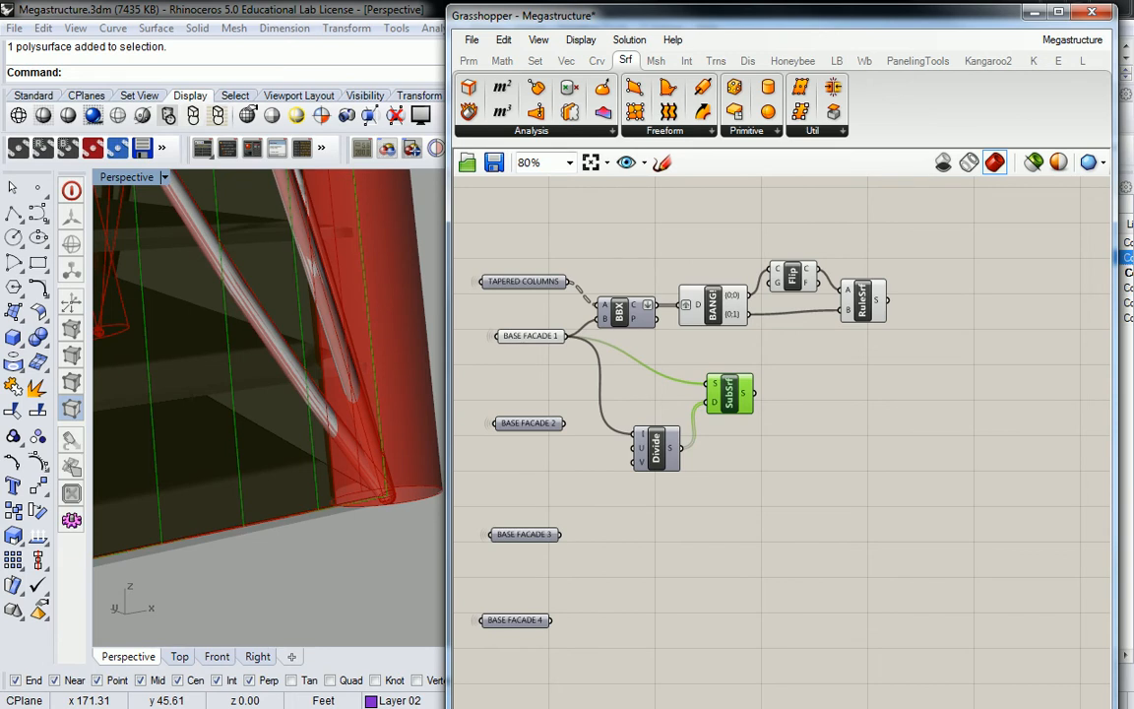
Step: Delete the Divide and Isotrim components fed by BASE FACADE 1 and select RuleSrf for comparison
{"action": "left_click", "coordinate": [912, 322]}
{"action": "left_click_drag", "start_coordinate": [803, 372], "coordinate": [652, 496]}
{"action": "key", "text": "Delete"}
{"action": "left_click", "coordinate": [863, 302]}
{"action": "left_click_drag", "start_coordinate": [863, 302], "coordinate": [865, 315]}
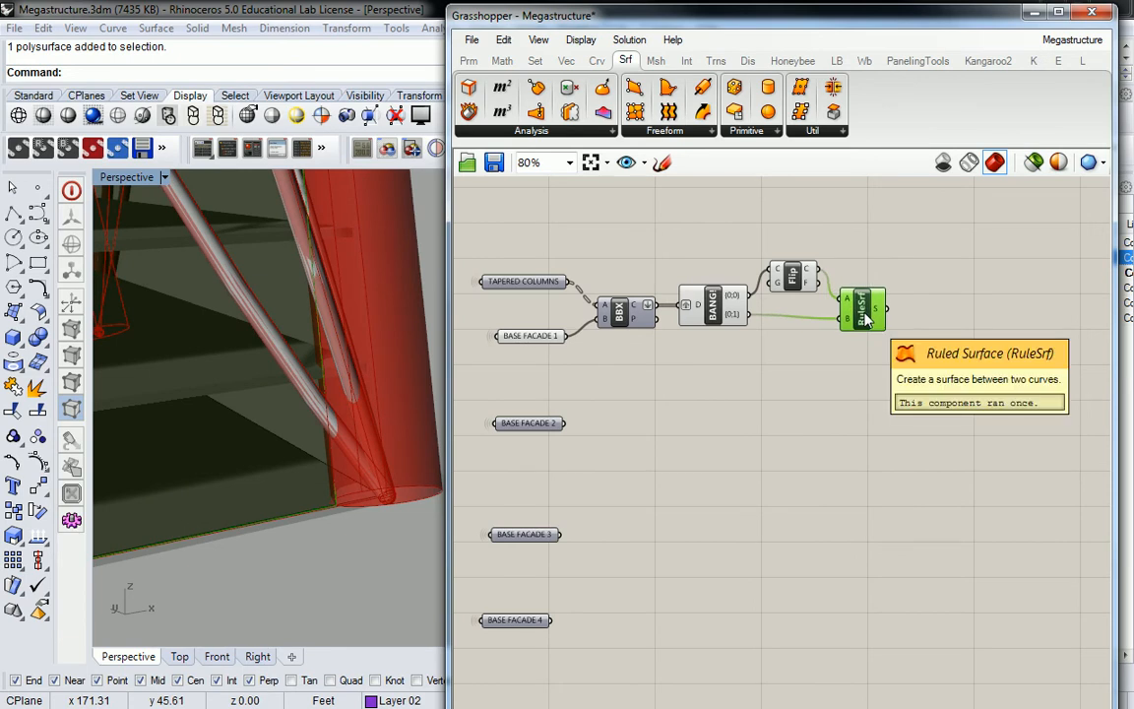
Step: Undo back to the Divide and Isotrim components being fed by RuleSrf
{"action": "key", "text": "ctrl+z"}
{"action": "key", "text": "ctrl+z"}
{"action": "key", "text": "ctrl+z"}
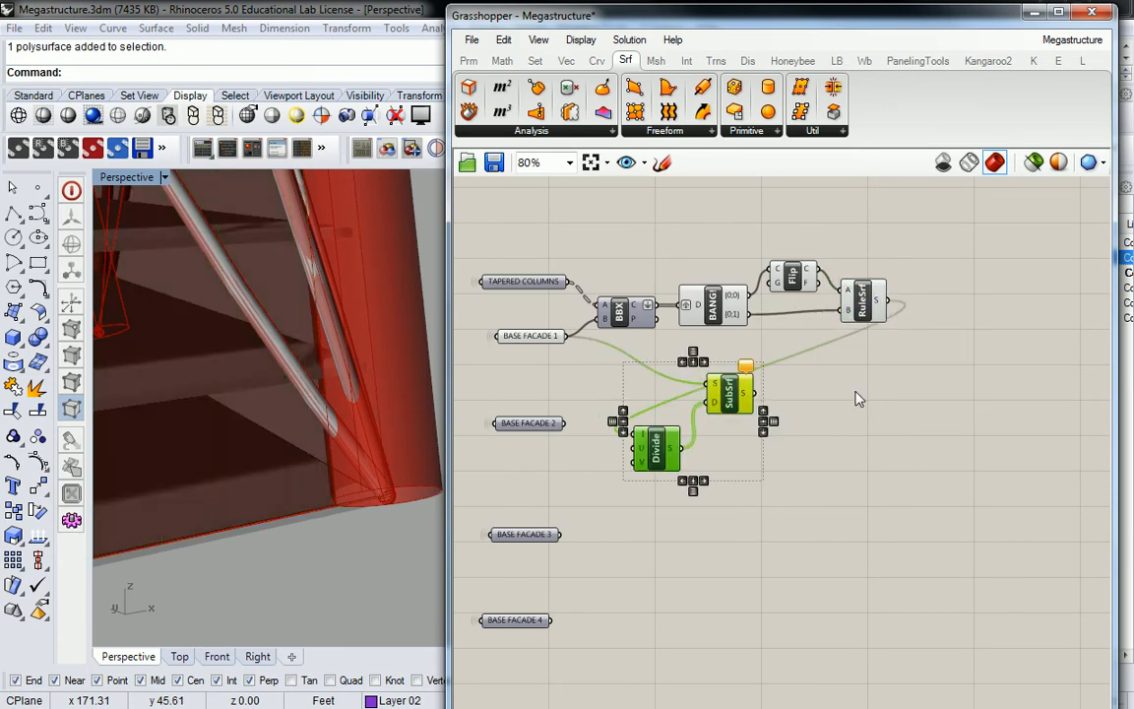
{"action": "key", "text": "ctrl+z"}
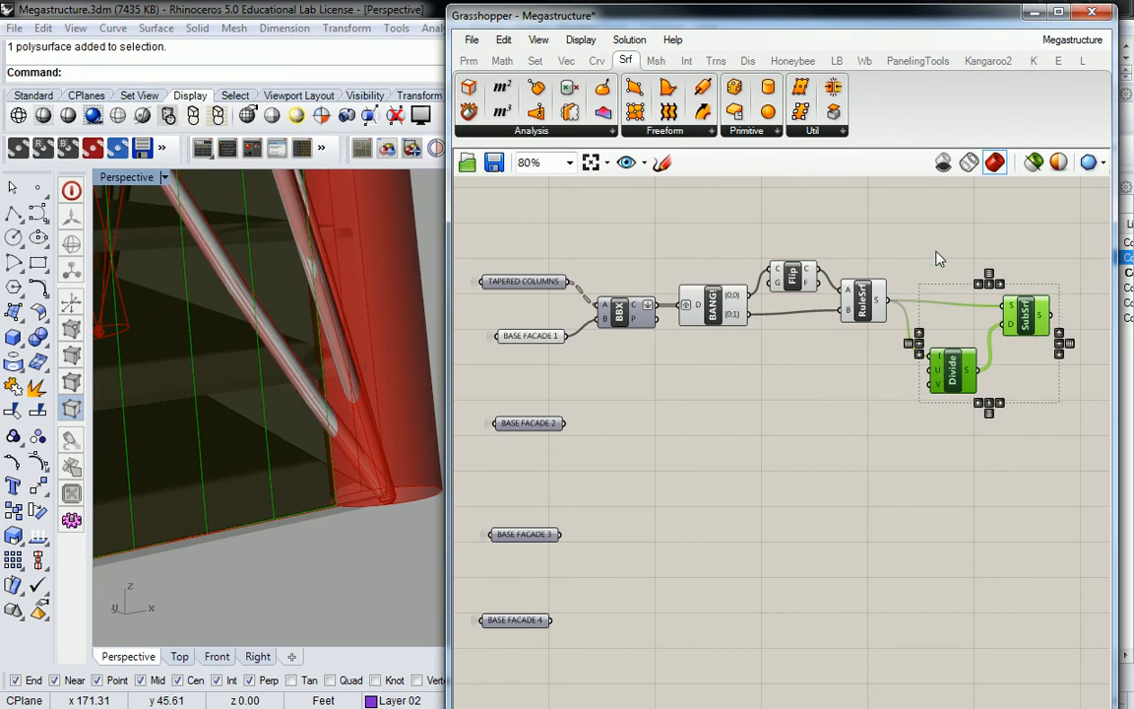
Step: Delete the Divide and Isotrim components connected to RuleSrf
{"action": "left_click", "coordinate": [937, 260]}
{"action": "left_click_drag", "start_coordinate": [1058, 266], "coordinate": [939, 412]}
{"action": "key", "text": "Delete"}
Step: Turn on the preview of the Item component ending the upper ELIPSE FACADE branch and view the panels on the tower
{"action": "scroll", "coordinate": [1006, 315], "scroll_direction": "down", "scroll_amount": 6}
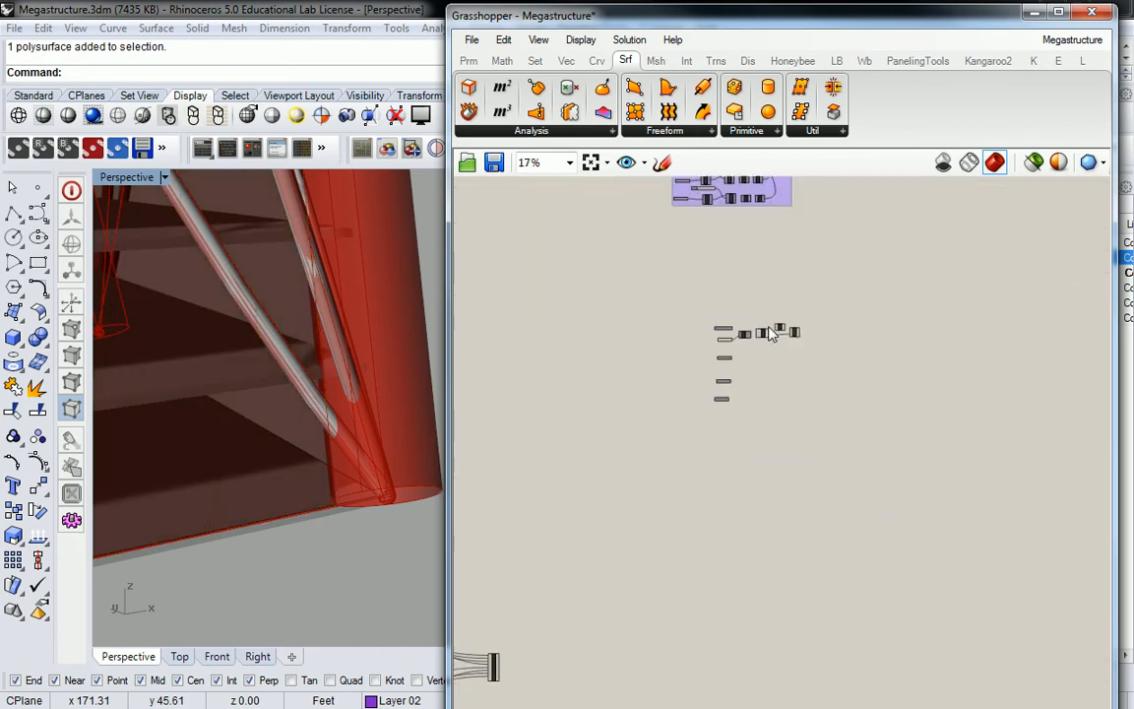
{"action": "scroll", "coordinate": [776, 335], "scroll_direction": "up", "scroll_amount": 5}
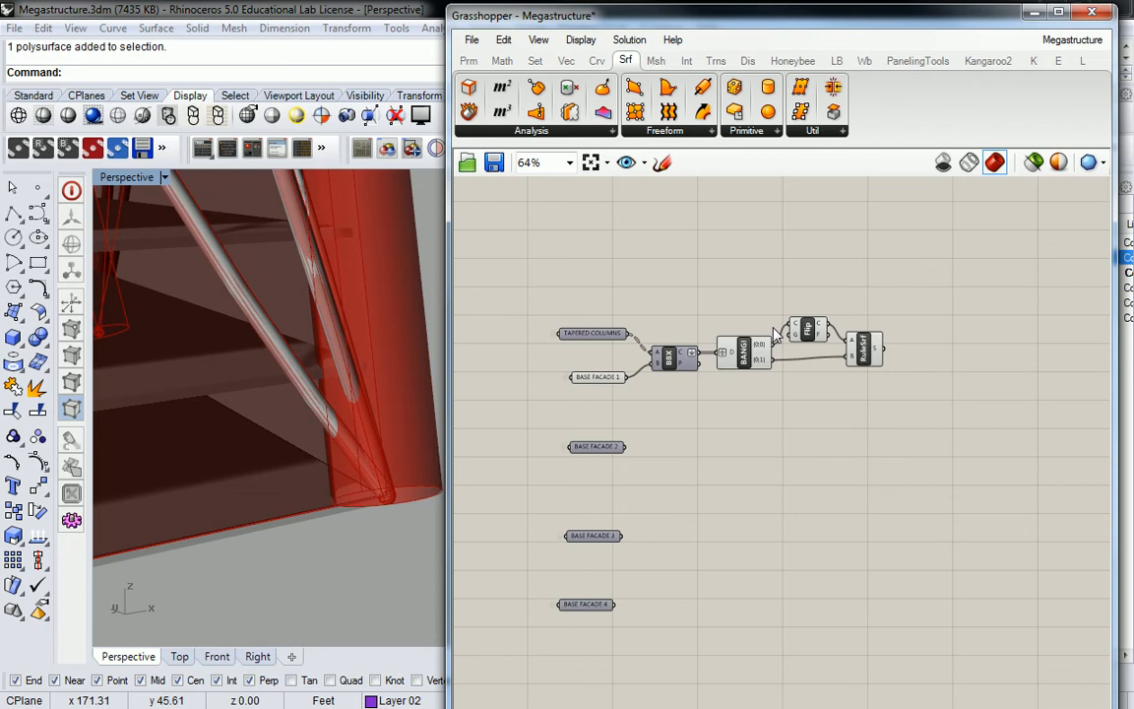
{"action": "scroll", "coordinate": [774, 334], "scroll_direction": "down", "scroll_amount": 6}
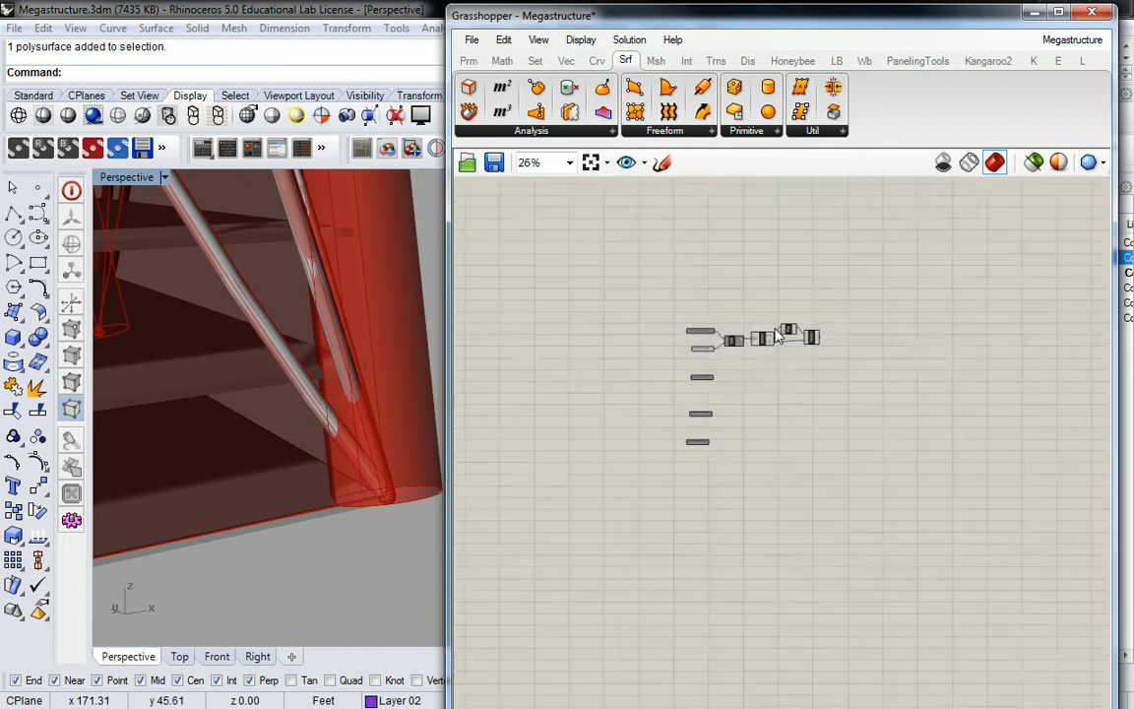
{"action": "scroll", "coordinate": [752, 334], "scroll_direction": "up", "scroll_amount": 5}
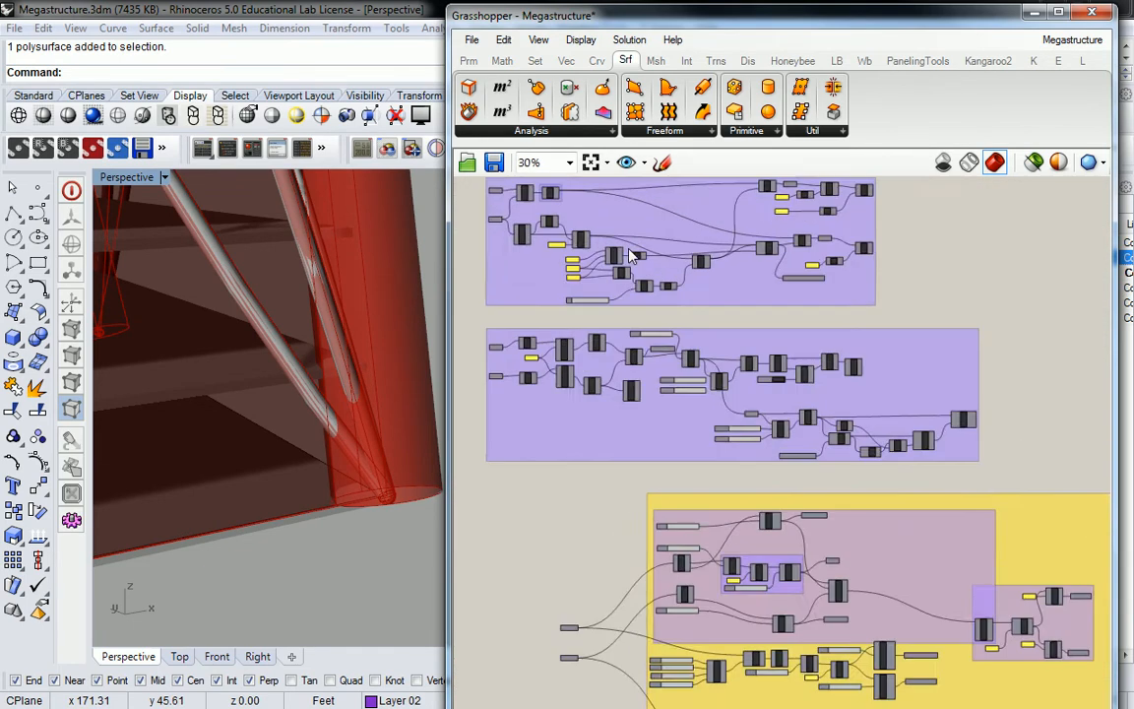
{"action": "scroll", "coordinate": [816, 337], "scroll_direction": "up", "scroll_amount": 3}
{"action": "left_click", "coordinate": [927, 426]}
{"action": "right_click", "coordinate": [921, 425]}
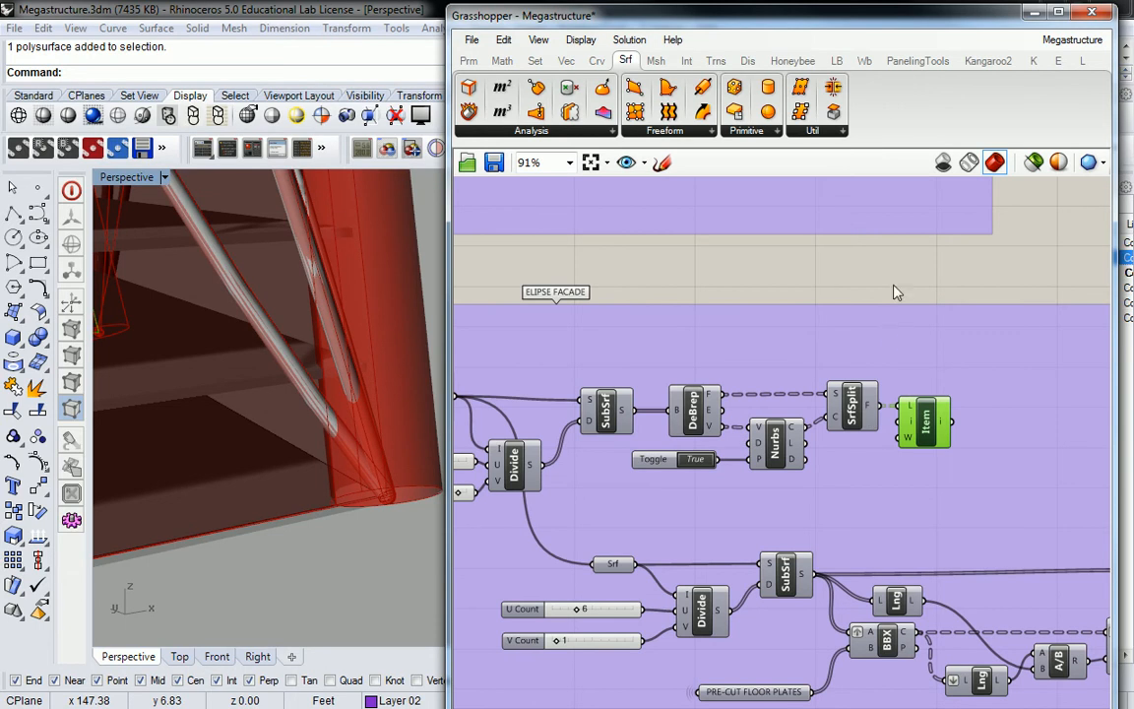
{"action": "left_click", "coordinate": [807, 273]}
{"action": "left_click", "coordinate": [249, 450]}
{"action": "scroll", "coordinate": [279, 509], "scroll_direction": "down", "scroll_amount": 2}
{"action": "scroll", "coordinate": [280, 509], "scroll_direction": "down", "scroll_amount": 5}
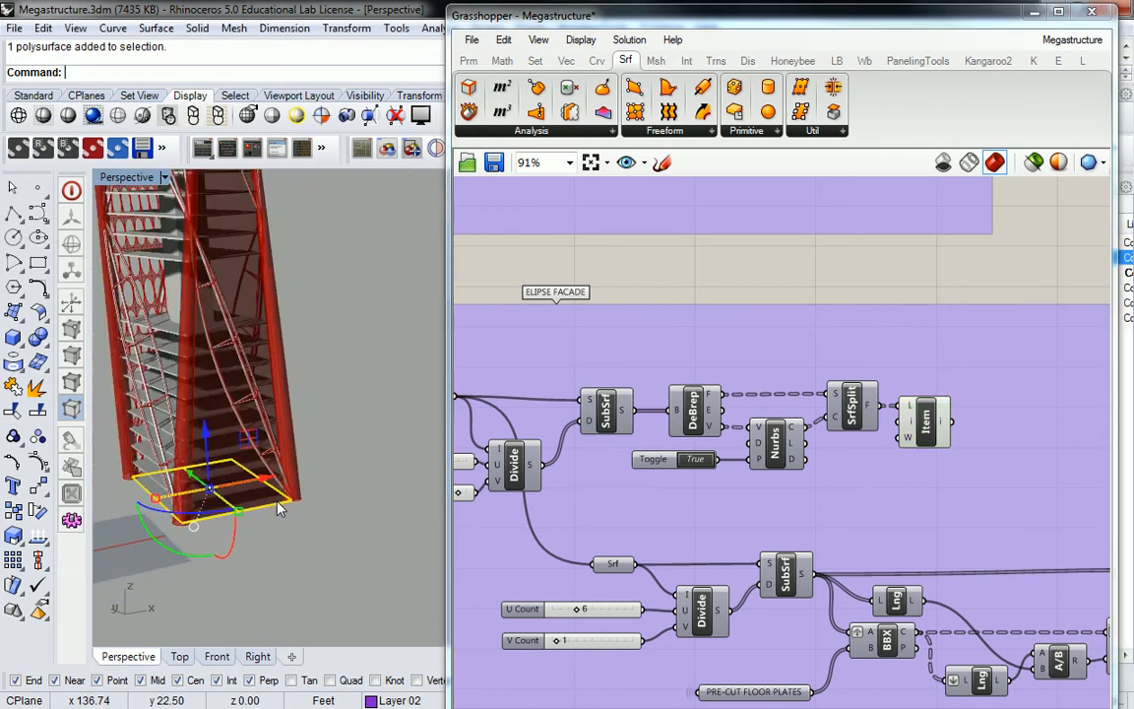
Step: Turn off the preview of the Item component in the upper ELIPSE FACADE branch
{"action": "left_click", "coordinate": [925, 423]}
{"action": "right_click", "coordinate": [926, 425]}
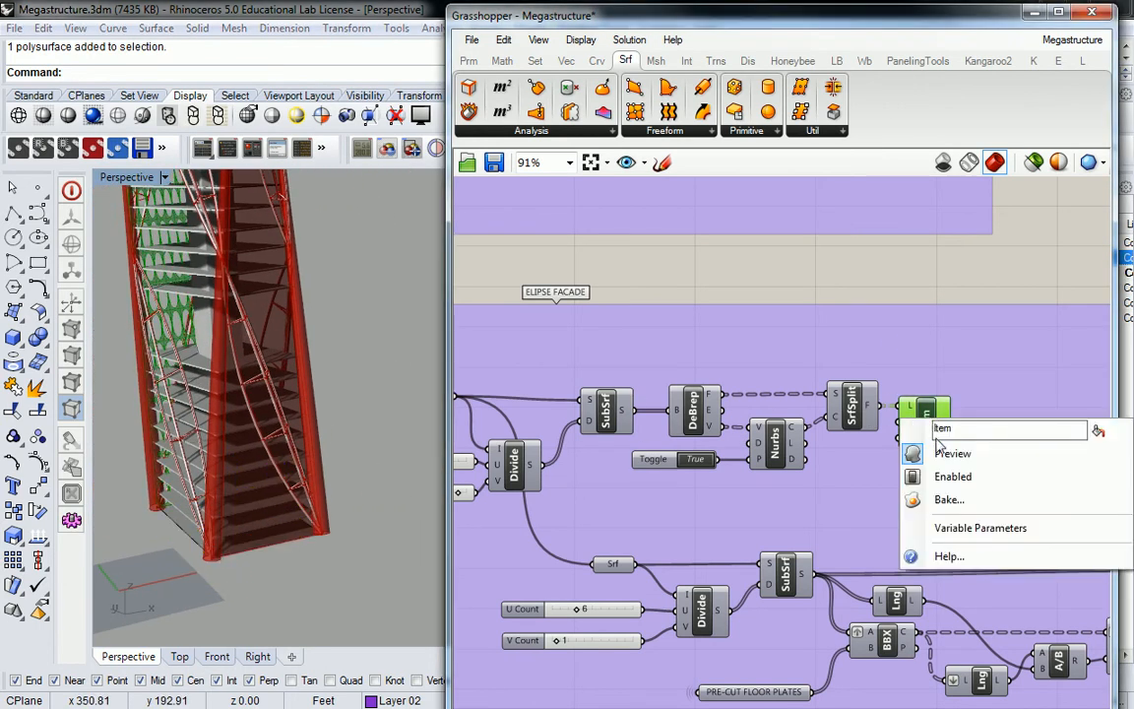
{"action": "left_click", "coordinate": [945, 450]}
{"action": "left_click", "coordinate": [997, 311]}
Step: Turn on the preview of the SrfSplit component that ends the lower ELIPSE FACADE branch
{"action": "right_click_drag", "start_coordinate": [996, 311], "coordinate": [705, 220]}
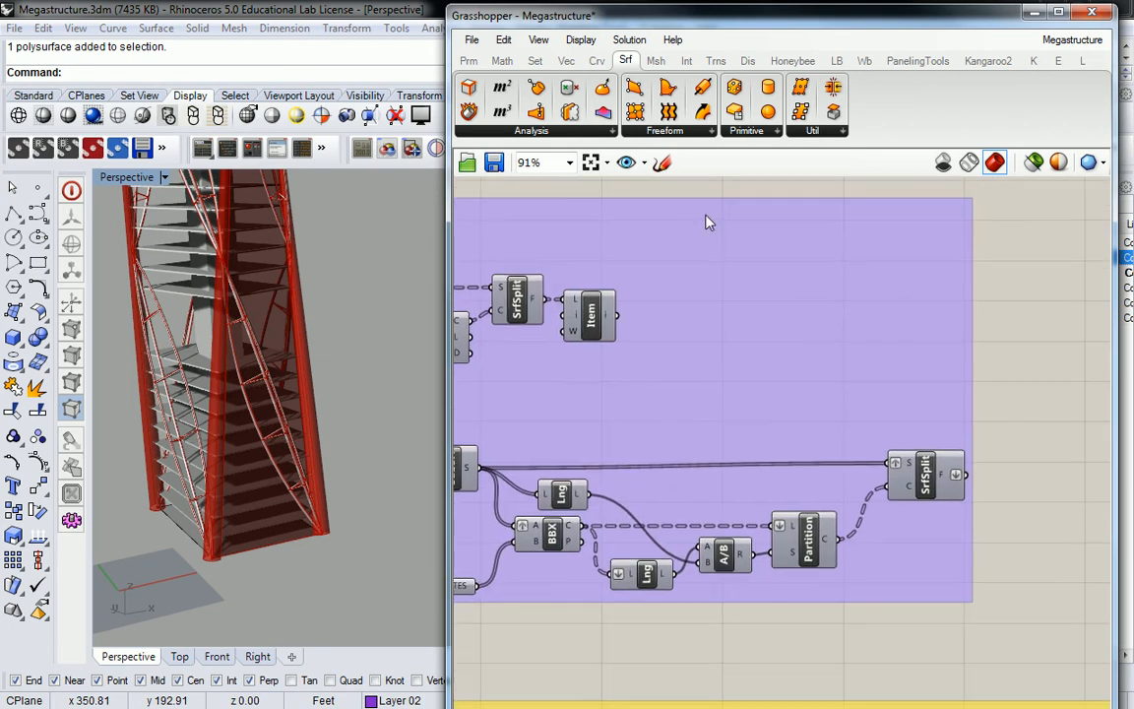
{"action": "left_click", "coordinate": [923, 470]}
{"action": "right_click", "coordinate": [906, 475]}
{"action": "left_click", "coordinate": [943, 510]}
{"action": "right_click_drag", "start_coordinate": [295, 345], "coordinate": [291, 373]}
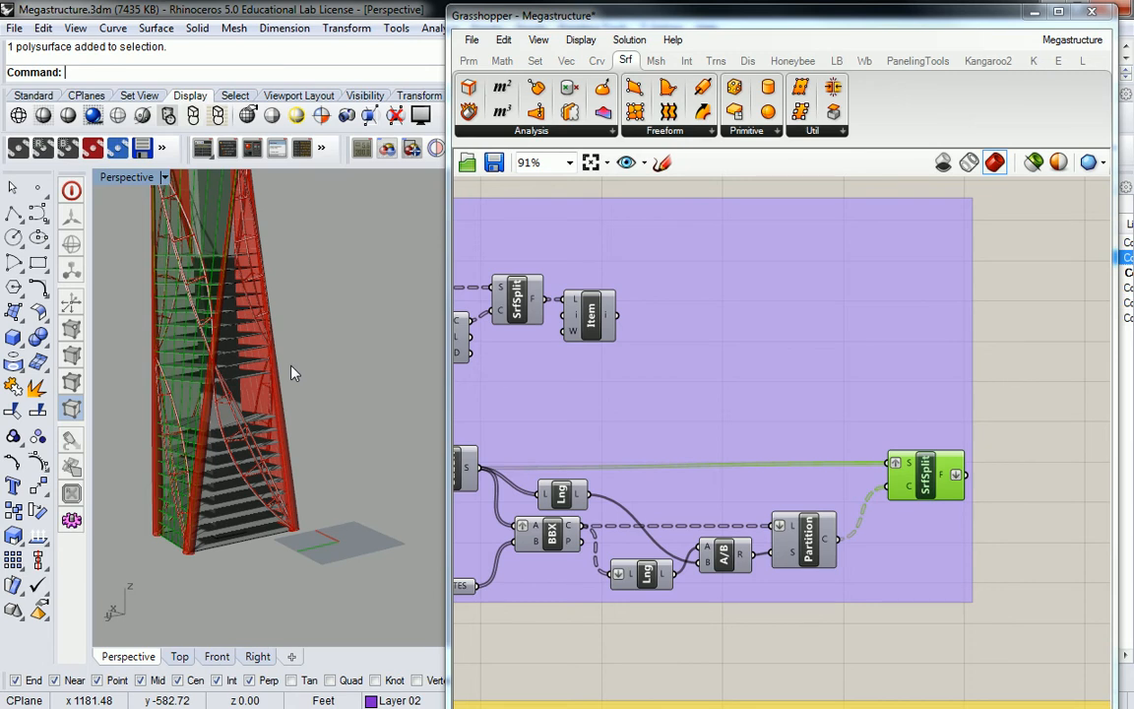
Step: Duplicate the lower ELIPSE FACADE branch, from the Srf parameter and count sliders through the final SrfSplit component
{"action": "scroll", "coordinate": [823, 384], "scroll_direction": "down", "scroll_amount": 3}
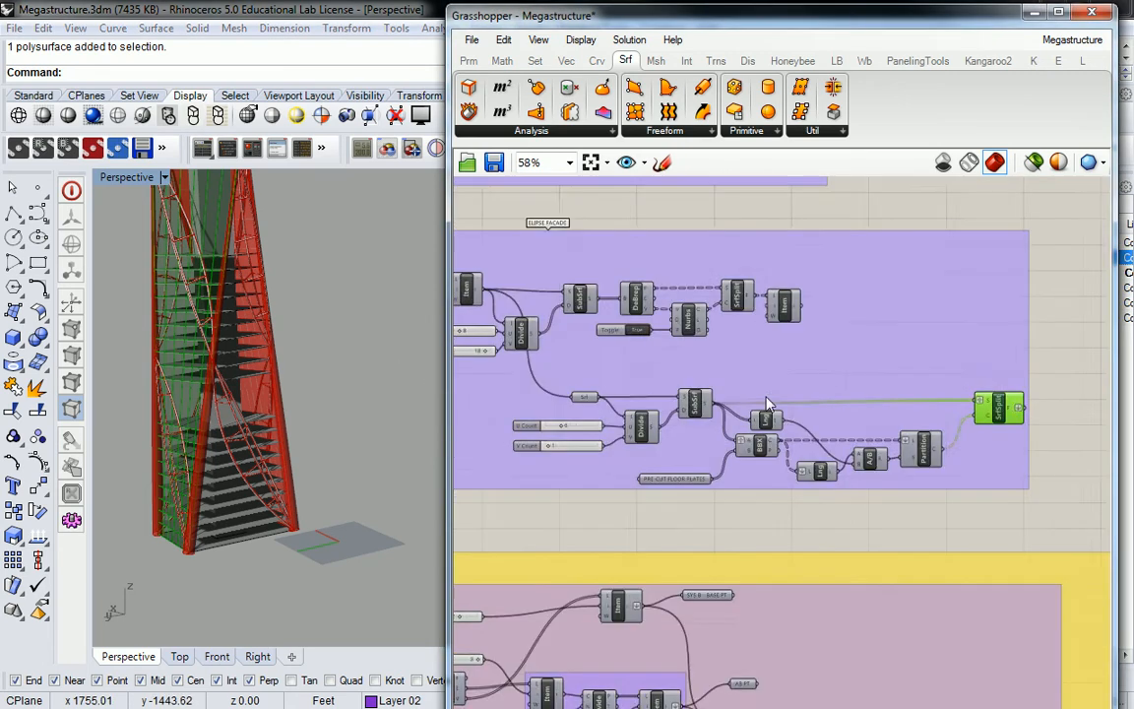
{"action": "scroll", "coordinate": [622, 418], "scroll_direction": "up", "scroll_amount": 2}
{"action": "scroll", "coordinate": [621, 417], "scroll_direction": "up", "scroll_amount": 2}
{"action": "left_click", "coordinate": [711, 366]}
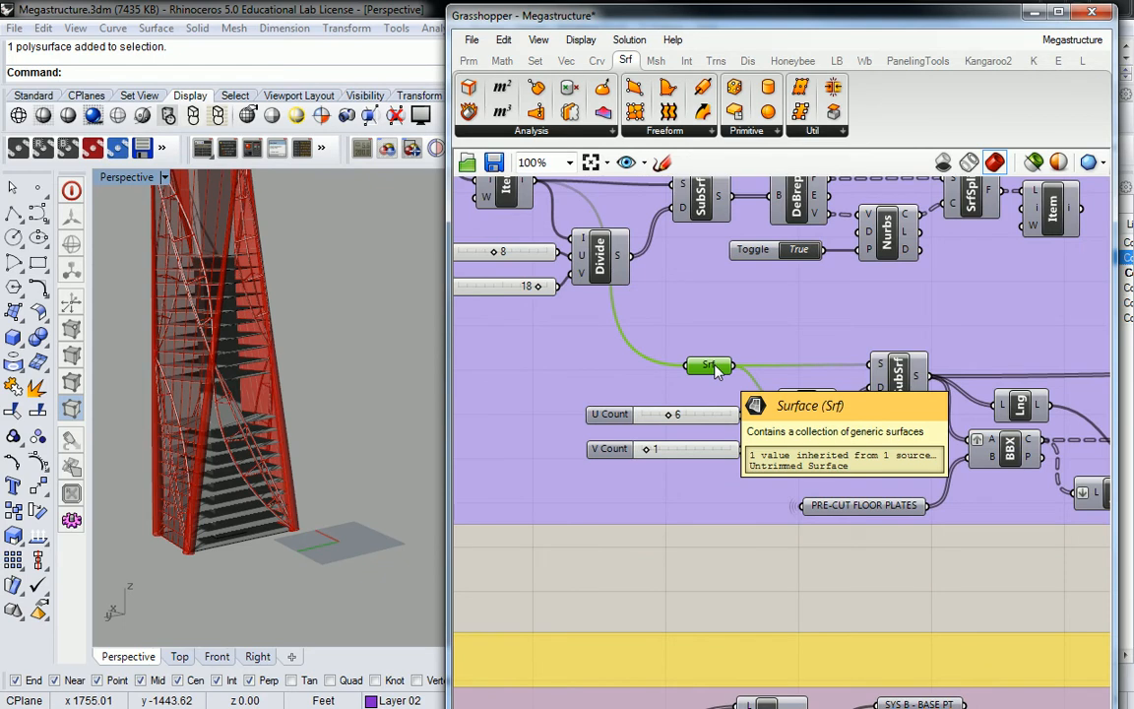
{"action": "scroll", "coordinate": [716, 369], "scroll_direction": "down", "scroll_amount": 3}
{"action": "left_click_drag", "start_coordinate": [531, 470], "coordinate": [1005, 344]}
{"action": "right_click_drag", "start_coordinate": [1007, 394], "coordinate": [965, 386]}
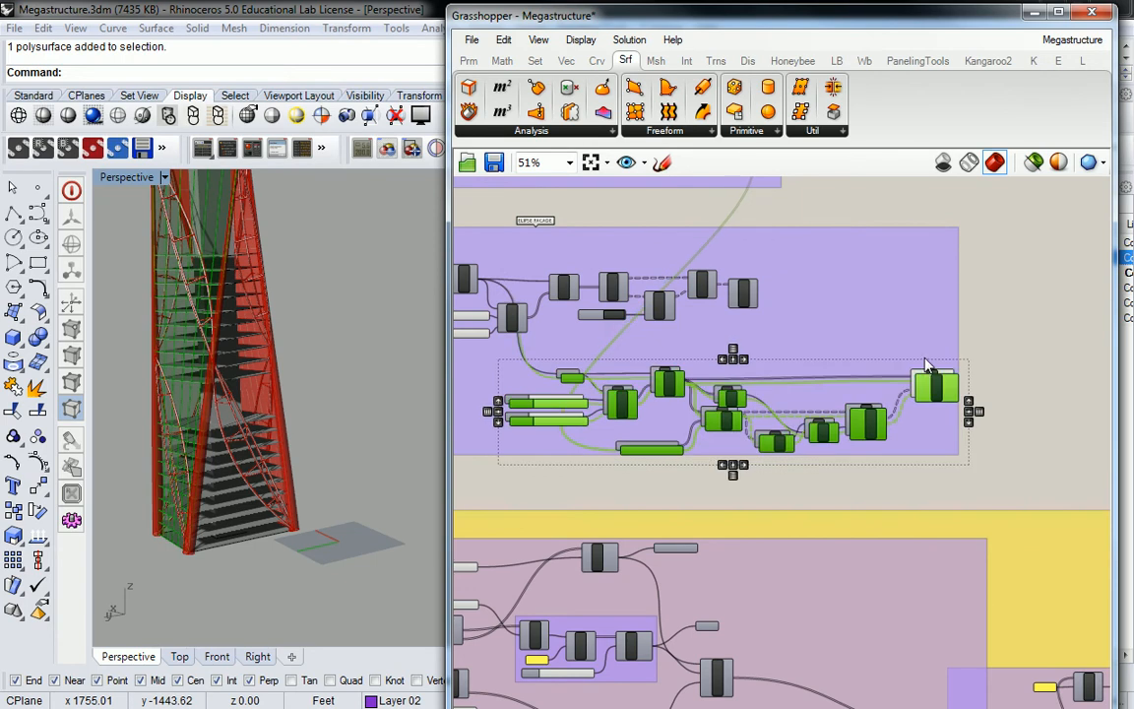
Step: Place the duplicated branch beside RuleSrf and connect the ruled surface to its Srf parameter
{"action": "scroll", "coordinate": [581, 482], "scroll_direction": "down", "scroll_amount": 5}
{"action": "left_click_drag", "start_coordinate": [548, 477], "coordinate": [1039, 532]}
{"action": "scroll", "coordinate": [1039, 531], "scroll_direction": "up", "scroll_amount": 6}
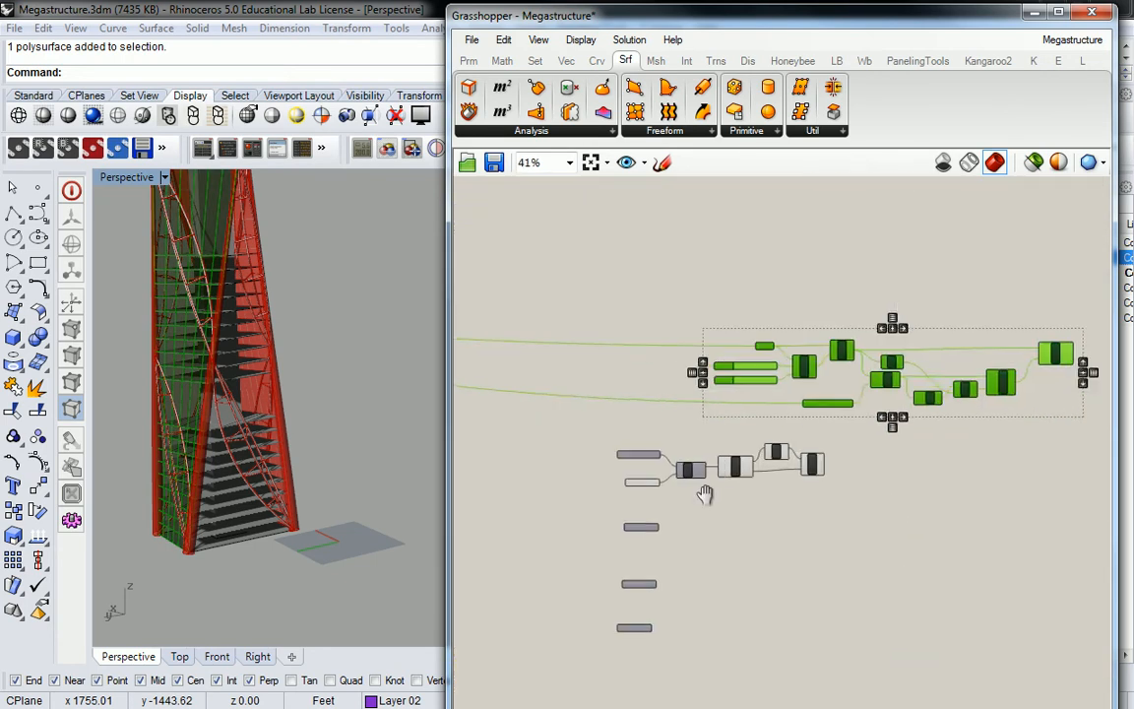
{"action": "left_click_drag", "start_coordinate": [740, 337], "coordinate": [873, 526]}
{"action": "left_click", "coordinate": [846, 448]}
{"action": "scroll", "coordinate": [643, 389], "scroll_direction": "up", "scroll_amount": 3}
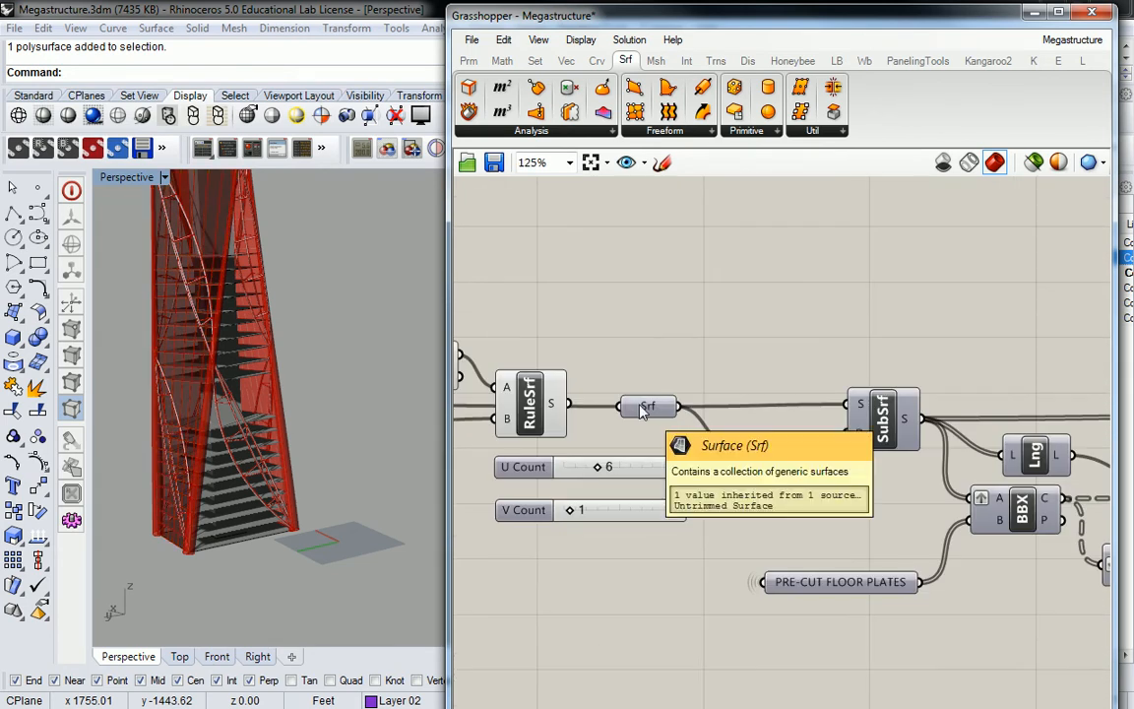
{"action": "left_click", "coordinate": [642, 408]}
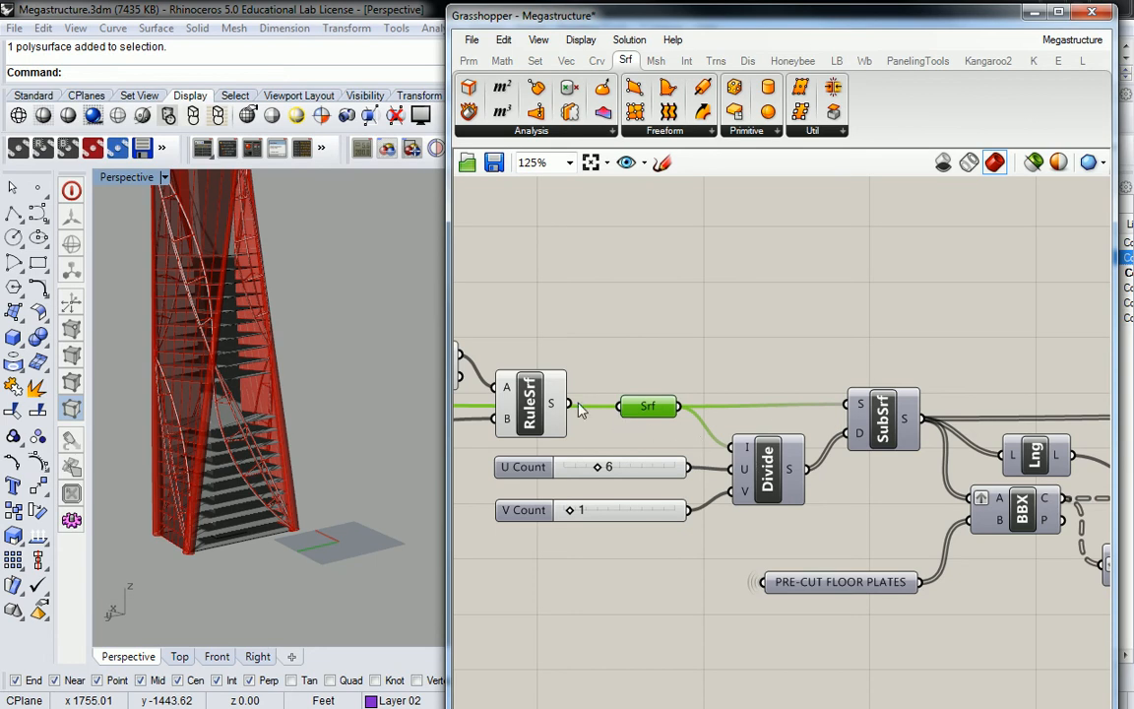
{"action": "left_click", "coordinate": [621, 322]}
Step: Turn off the preview of the upstream components that build the ruled surface
{"action": "right_click_drag", "start_coordinate": [371, 351], "coordinate": [142, 354]}
{"action": "scroll", "coordinate": [591, 340], "scroll_direction": "down", "scroll_amount": 5}
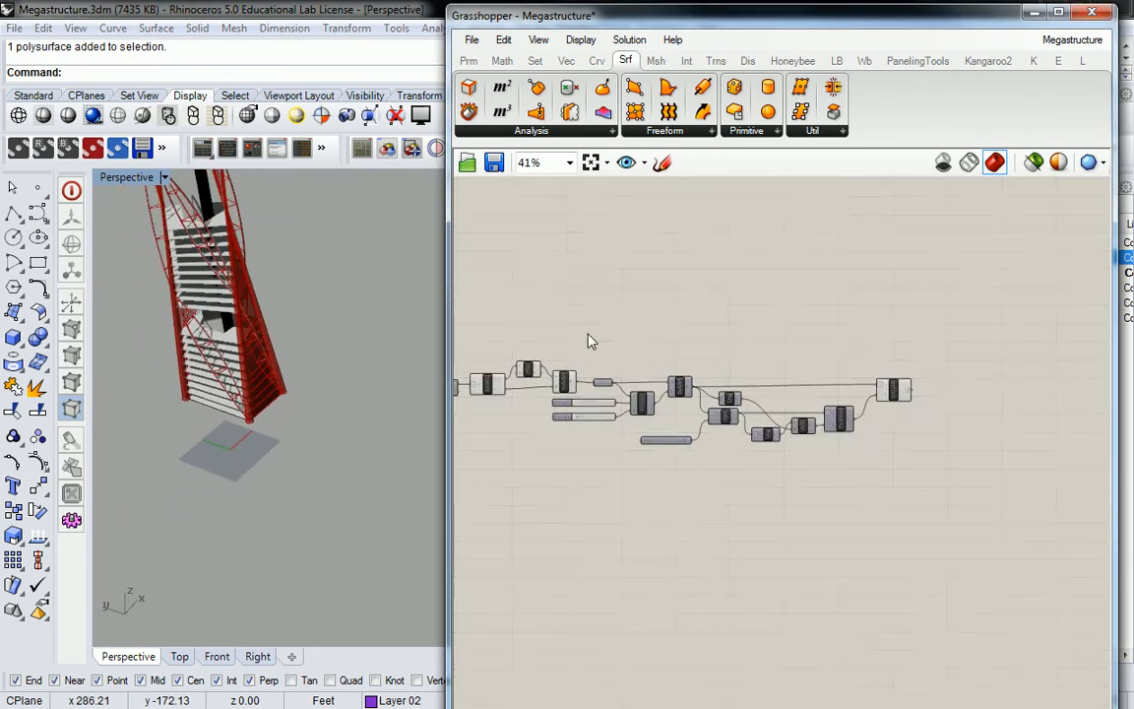
{"action": "right_click_drag", "start_coordinate": [588, 340], "coordinate": [826, 329]}
{"action": "left_click_drag", "start_coordinate": [573, 279], "coordinate": [783, 450]}
{"action": "middle_click", "coordinate": [806, 336]}
{"action": "left_click", "coordinate": [854, 280]}
{"action": "left_click", "coordinate": [851, 283]}
Step: Select the duplicated SrfSplit component and examine its facade panels against the lower floor plates
{"action": "scroll", "coordinate": [825, 286], "scroll_direction": "down", "scroll_amount": 3}
{"action": "right_click_drag", "start_coordinate": [998, 347], "coordinate": [939, 390]}
{"action": "scroll", "coordinate": [938, 391], "scroll_direction": "up", "scroll_amount": 6}
{"action": "right_click_drag", "start_coordinate": [315, 353], "coordinate": [212, 287]}
{"action": "scroll", "coordinate": [345, 326], "scroll_direction": "up", "scroll_amount": 8}
{"action": "right_click_drag", "start_coordinate": [398, 333], "coordinate": [436, 288]}
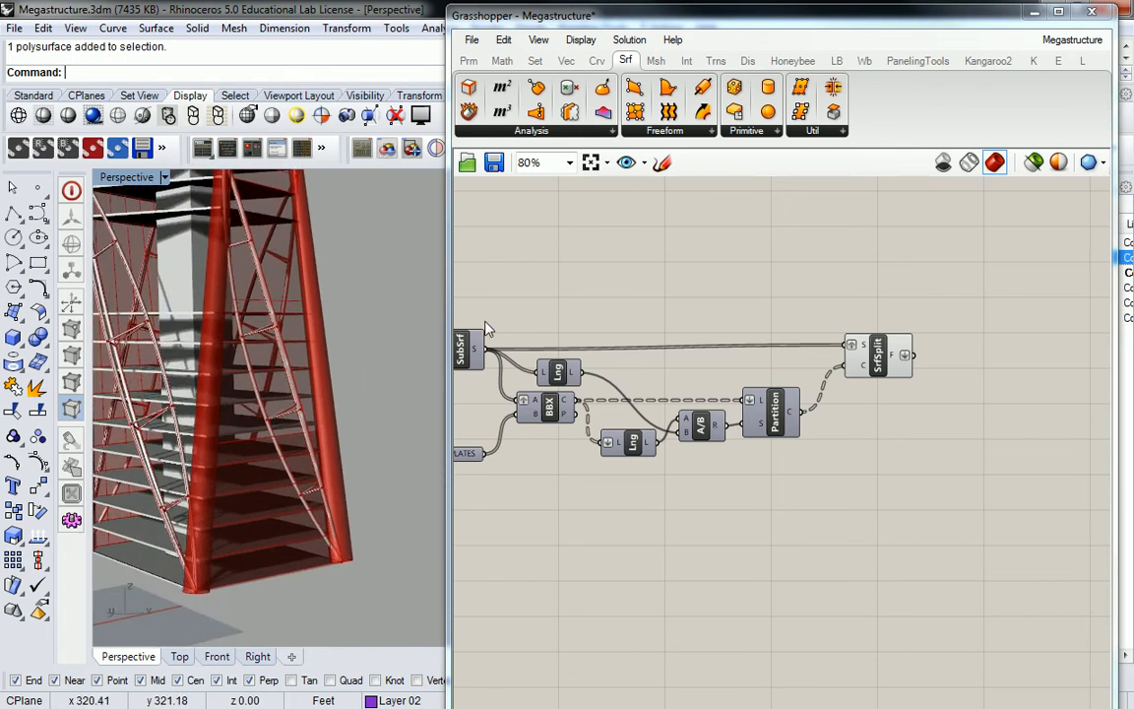
{"action": "left_click", "coordinate": [894, 362]}
{"action": "right_click_drag", "start_coordinate": [332, 385], "coordinate": [304, 302]}
{"action": "scroll", "coordinate": [301, 322], "scroll_direction": "up", "scroll_amount": 8}
{"action": "scroll", "coordinate": [306, 301], "scroll_direction": "down", "scroll_amount": 5}
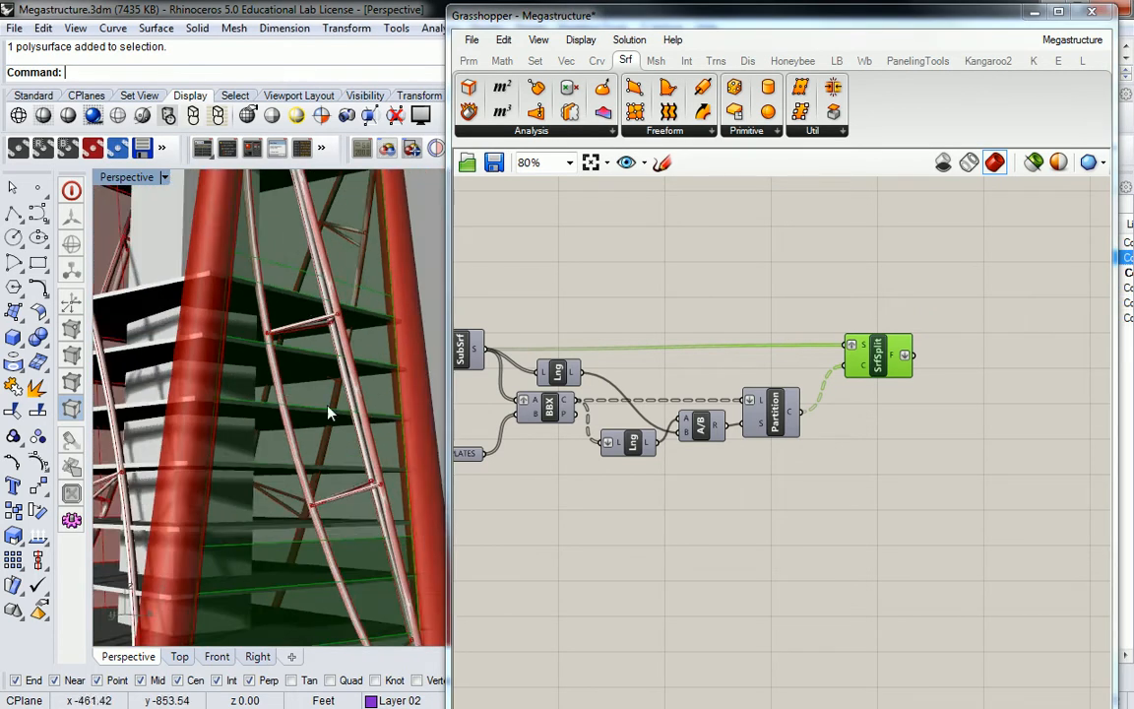
{"action": "right_click_drag", "start_coordinate": [321, 357], "coordinate": [329, 359]}
{"action": "scroll", "coordinate": [328, 372], "scroll_direction": "down", "scroll_amount": 5}
Step: Examine how the split facade surface meets the floor plates up to the top of the tower
{"action": "right_click_drag", "start_coordinate": [666, 320], "coordinate": [871, 319]}
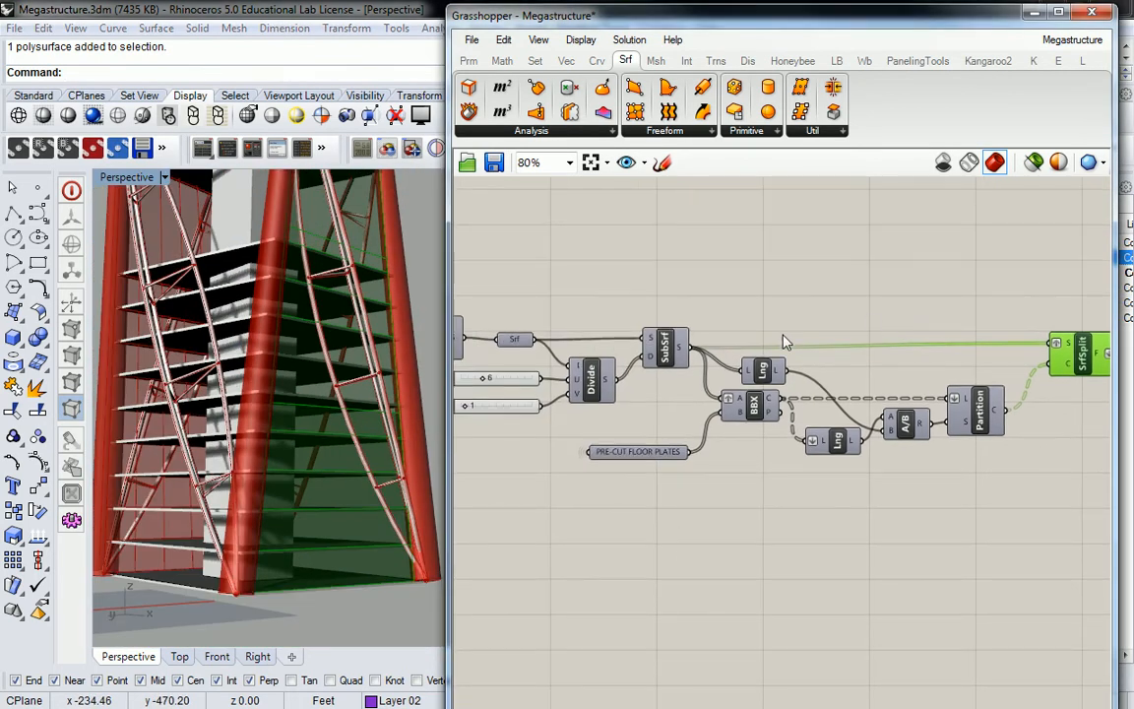
{"action": "right_click_drag", "start_coordinate": [353, 305], "coordinate": [94, 355]}
{"action": "scroll", "coordinate": [290, 335], "scroll_direction": "up", "scroll_amount": 6}
{"action": "right_click_drag", "start_coordinate": [304, 317], "coordinate": [193, 443], "text": "shift"}
{"action": "scroll", "coordinate": [193, 398], "scroll_direction": "down", "scroll_amount": 4}
{"action": "right_click_drag", "start_coordinate": [211, 278], "coordinate": [232, 474], "text": "shift"}
{"action": "scroll", "coordinate": [229, 323], "scroll_direction": "up", "scroll_amount": 3}
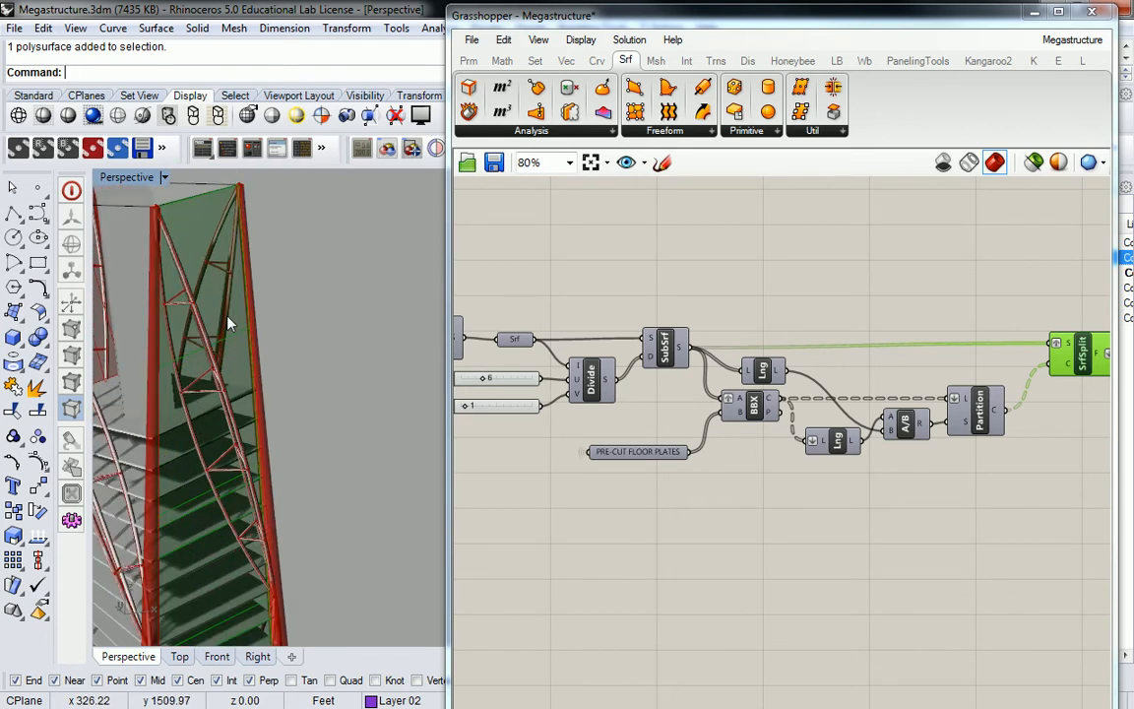
Step: Inspect the PRE-CUT FLOOR PLATES parameter that feeds the duplicated branch's BBX component
{"action": "right_click_drag", "start_coordinate": [942, 276], "coordinate": [869, 262]}
{"action": "right_click_drag", "start_coordinate": [672, 383], "coordinate": [790, 375]}
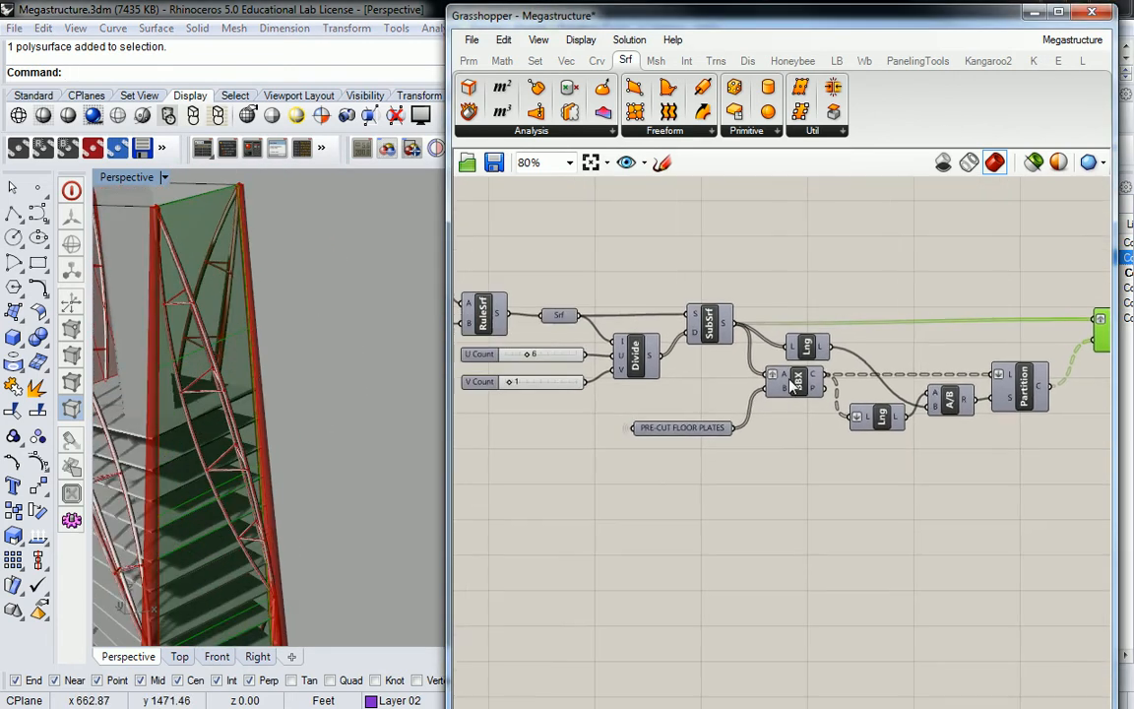
{"action": "left_click", "coordinate": [697, 429]}
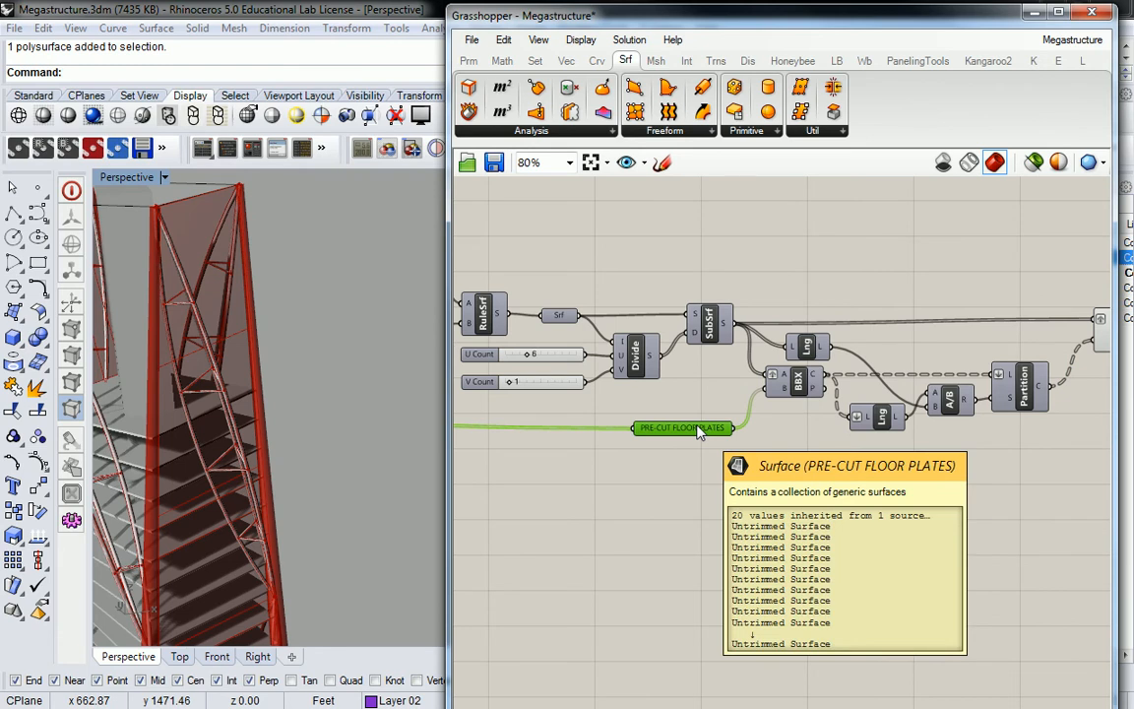
Step: Inspect the upper Lng component and the SubSrf surface output feeding the duplicated splitting branch
{"action": "left_click", "coordinate": [805, 347]}
{"action": "left_click", "coordinate": [817, 283]}
{"action": "left_click", "coordinate": [810, 350]}
{"action": "right_click_drag", "start_coordinate": [810, 354], "coordinate": [857, 340]}
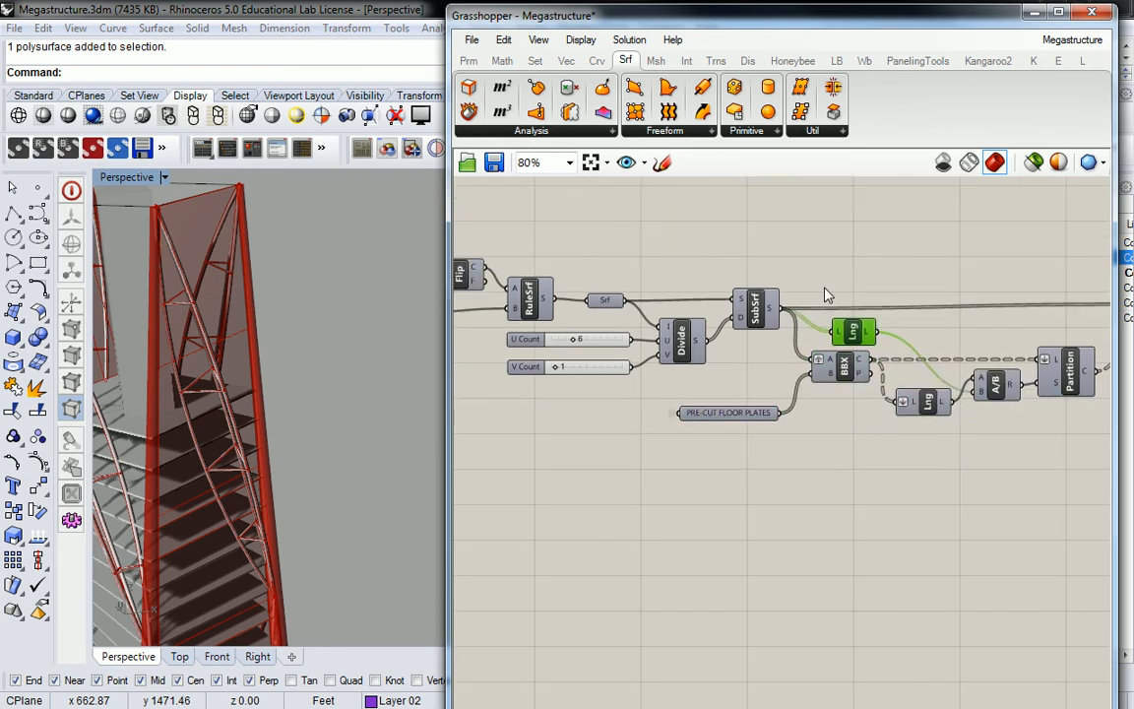
{"action": "mouse_move", "coordinate": [773, 313]}
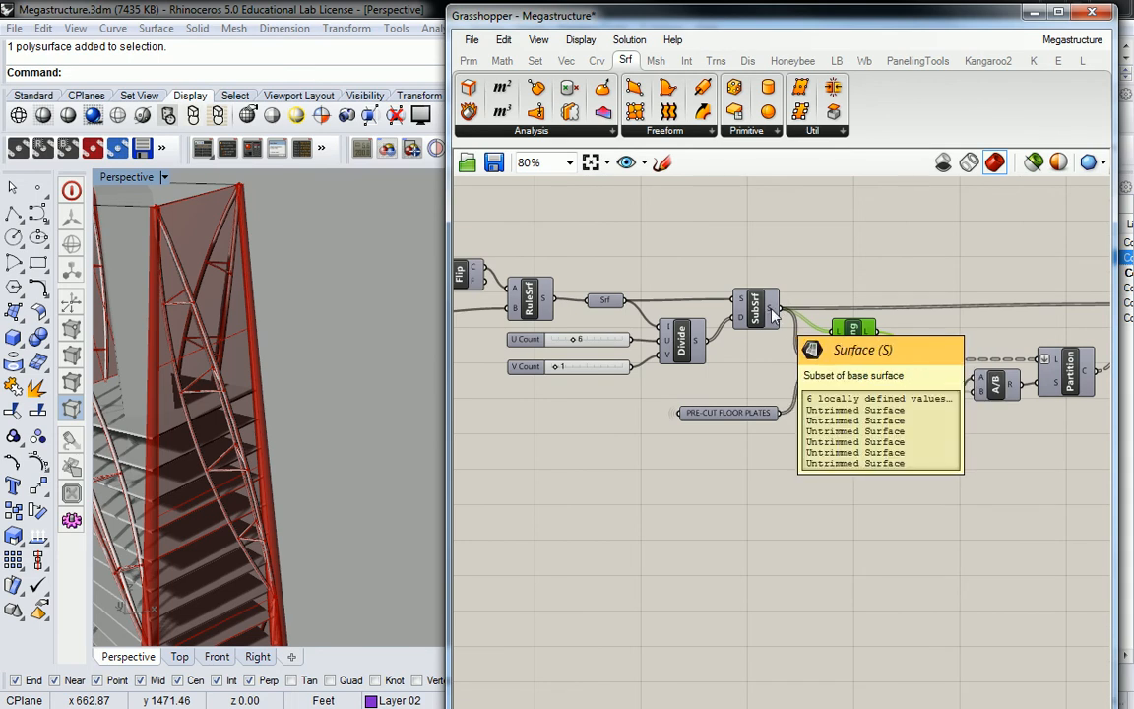
{"action": "scroll", "coordinate": [768, 307], "scroll_direction": "down", "scroll_amount": 1}
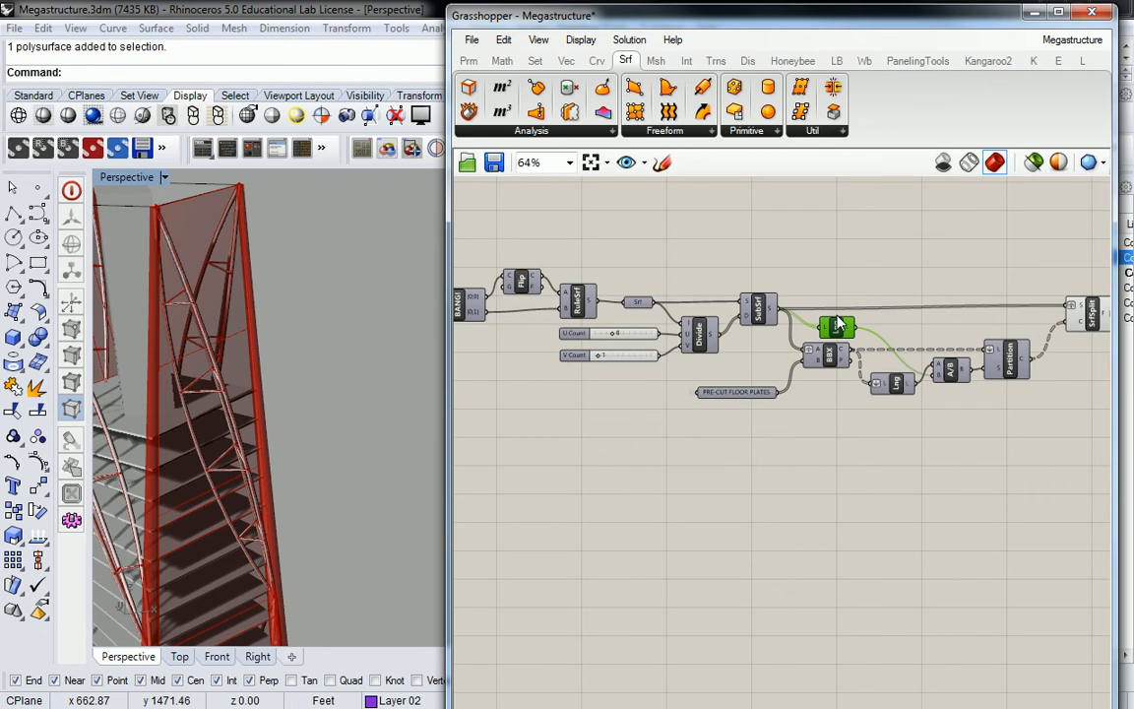
{"action": "scroll", "coordinate": [885, 320], "scroll_direction": "up", "scroll_amount": 1}
{"action": "right_click_drag", "start_coordinate": [974, 320], "coordinate": [854, 341]}
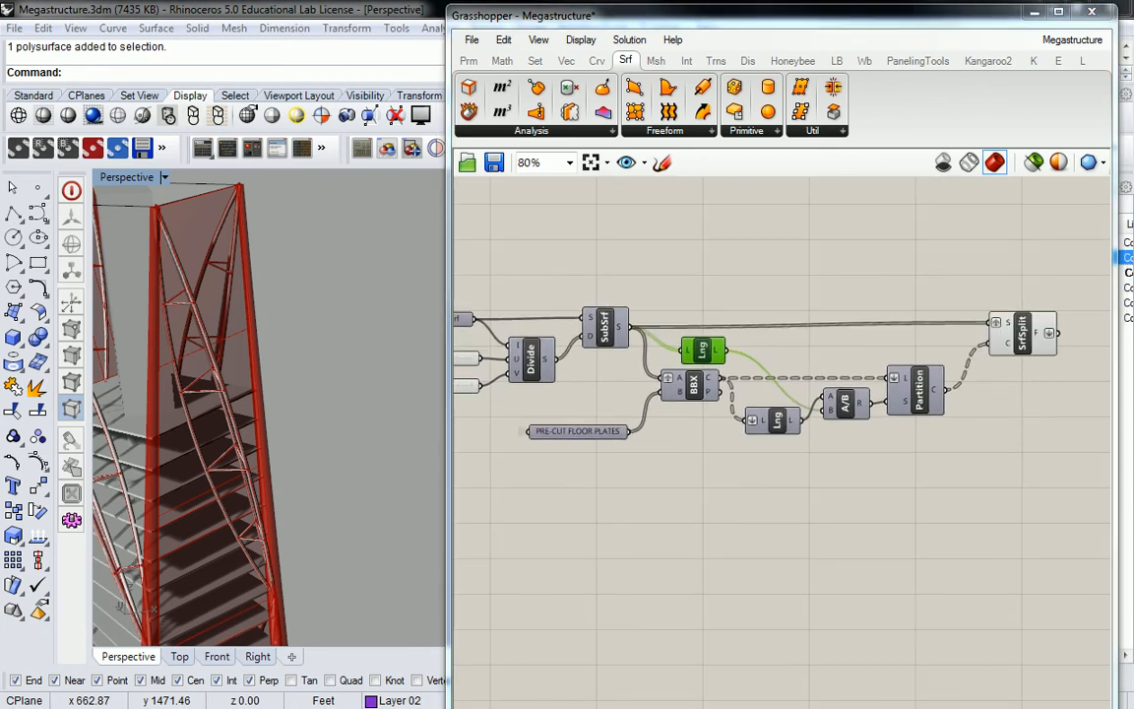
Step: Select the SubSrf component and examine how its subdivisions run across the tower facade
{"action": "right_click_drag", "start_coordinate": [531, 364], "coordinate": [756, 369]}
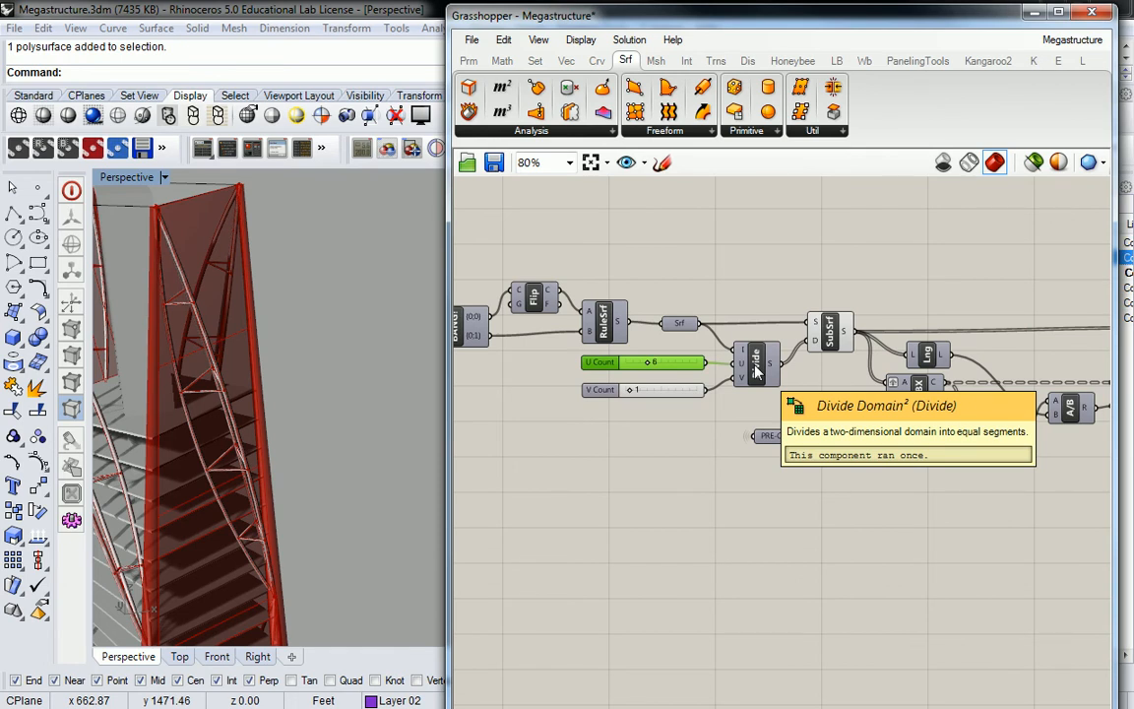
{"action": "left_click", "coordinate": [830, 330]}
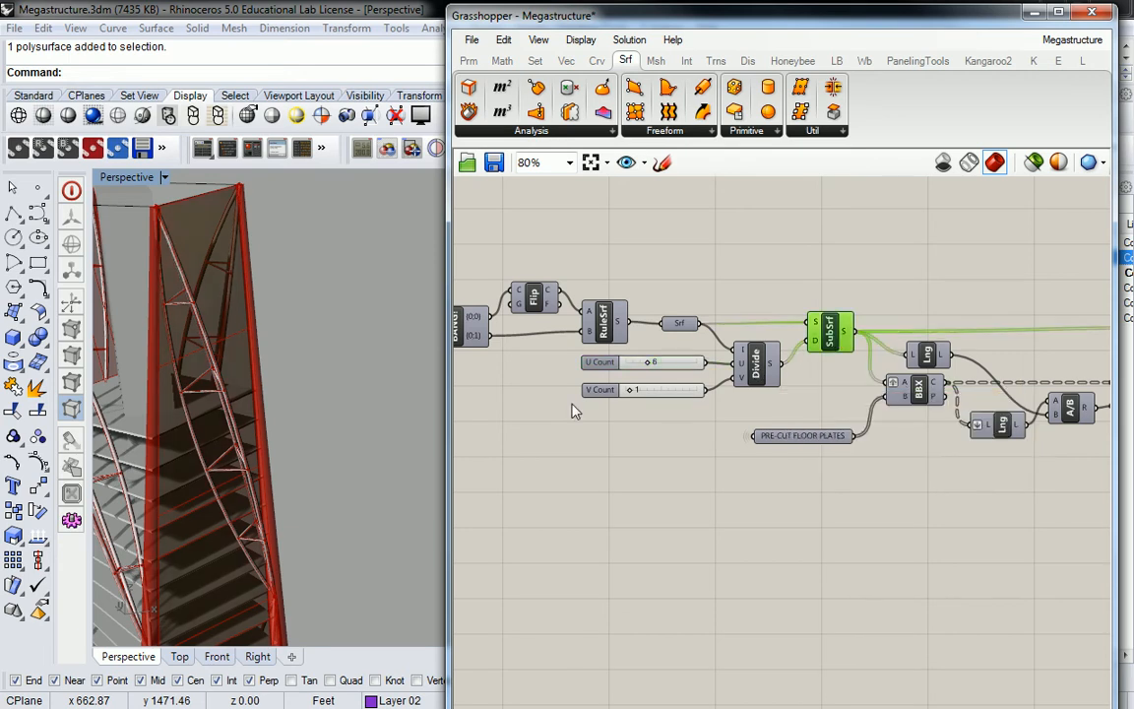
{"action": "scroll", "coordinate": [352, 450], "scroll_direction": "down", "scroll_amount": 5}
{"action": "scroll", "coordinate": [307, 436], "scroll_direction": "down", "scroll_amount": 6}
{"action": "right_click_drag", "start_coordinate": [350, 569], "coordinate": [355, 504], "text": "shift"}
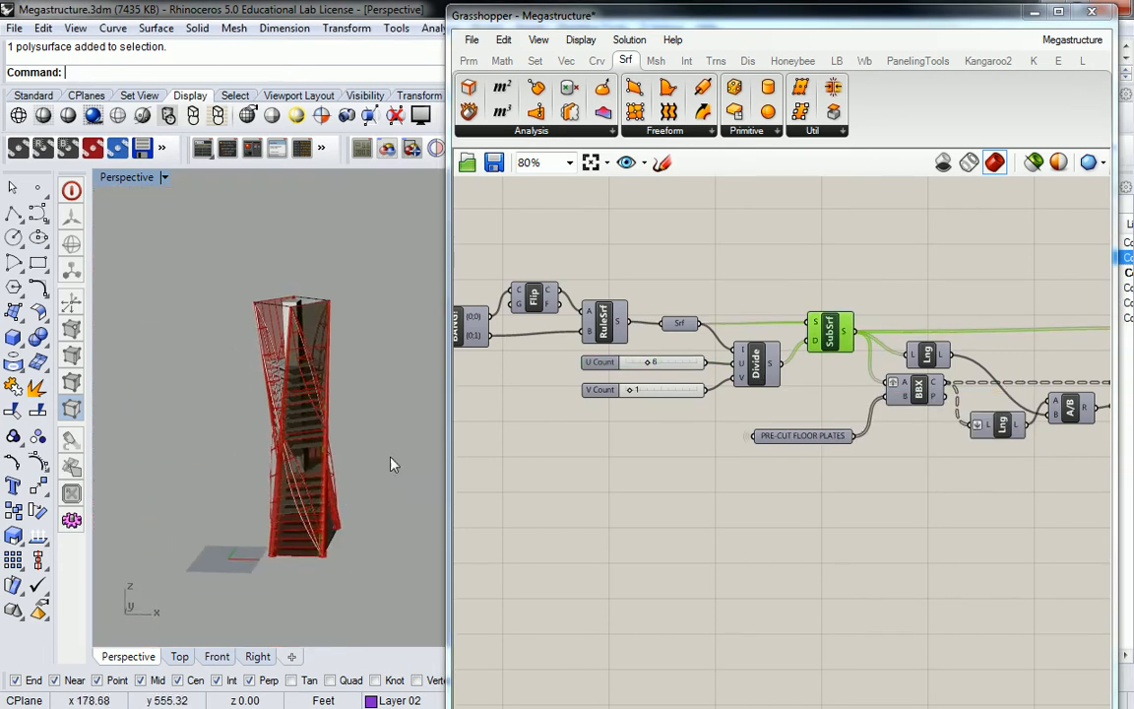
{"action": "right_click", "coordinate": [323, 514]}
{"action": "scroll", "coordinate": [320, 516], "scroll_direction": "up", "scroll_amount": 6}
{"action": "key", "text": "Escape"}
{"action": "right_click_drag", "start_coordinate": [906, 448], "coordinate": [652, 481]}
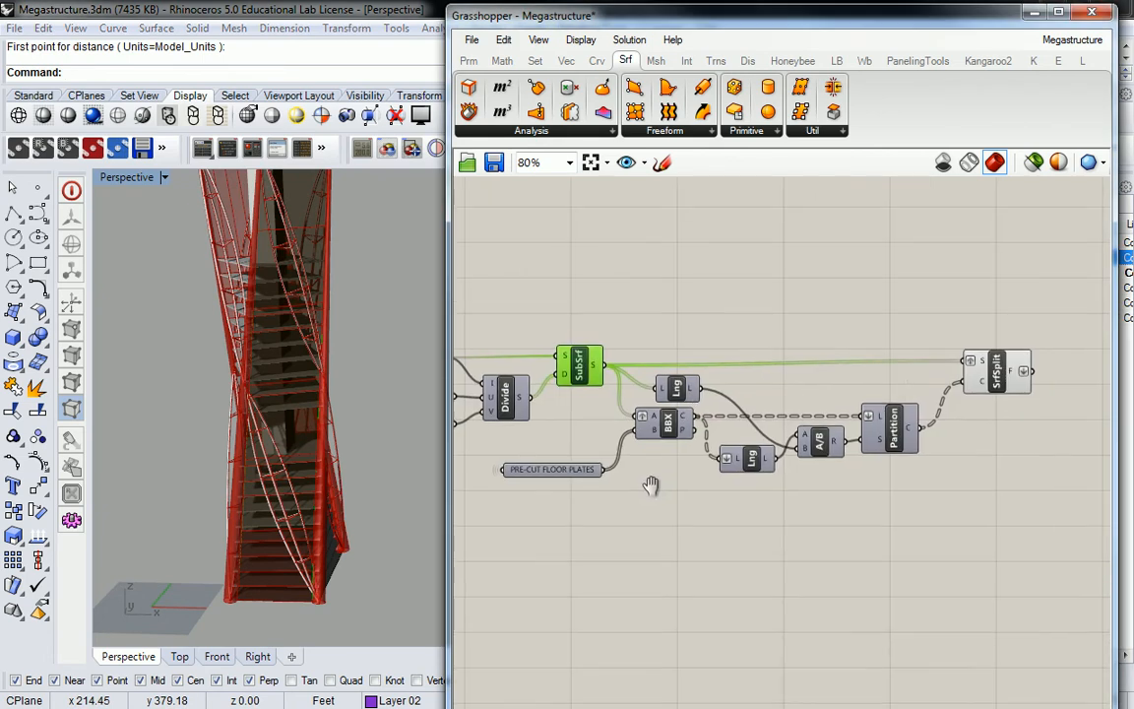
Step: Turn off the SrfSplit component's preview and examine the SubSrf strips on their own
{"action": "left_click", "coordinate": [996, 379]}
{"action": "right_click", "coordinate": [995, 379]}
{"action": "left_click", "coordinate": [960, 404]}
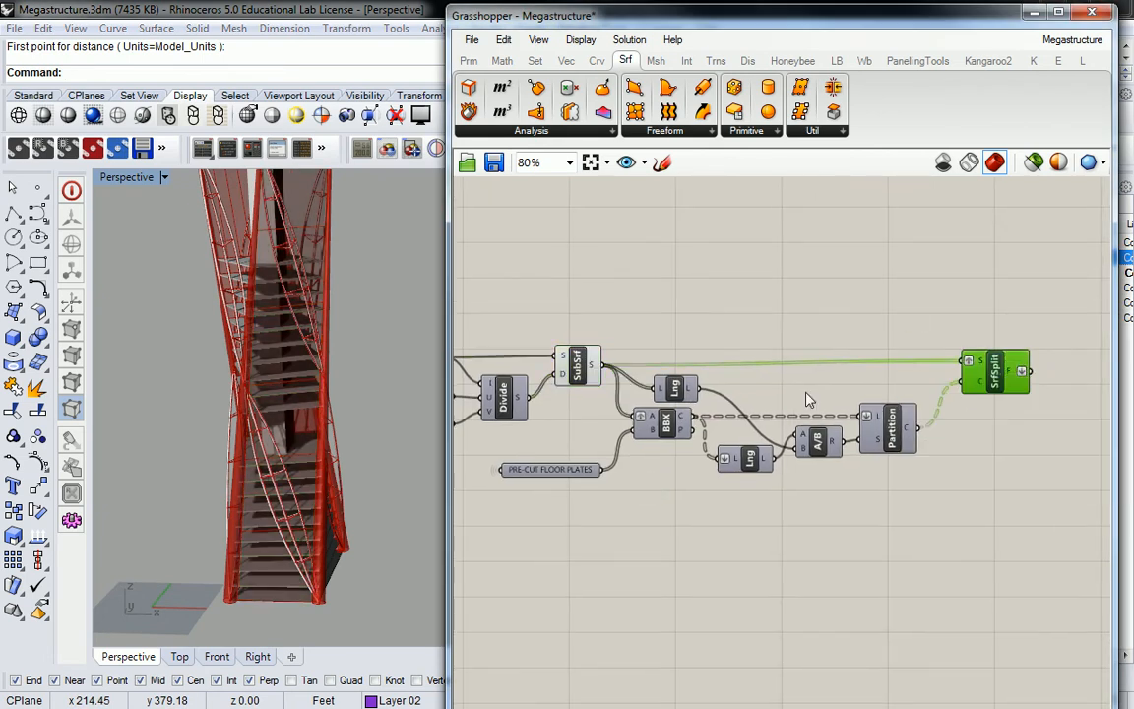
{"action": "right_click_drag", "start_coordinate": [274, 324], "coordinate": [366, 352]}
{"action": "left_click", "coordinate": [578, 368]}
{"action": "right_click_drag", "start_coordinate": [283, 339], "coordinate": [315, 343]}
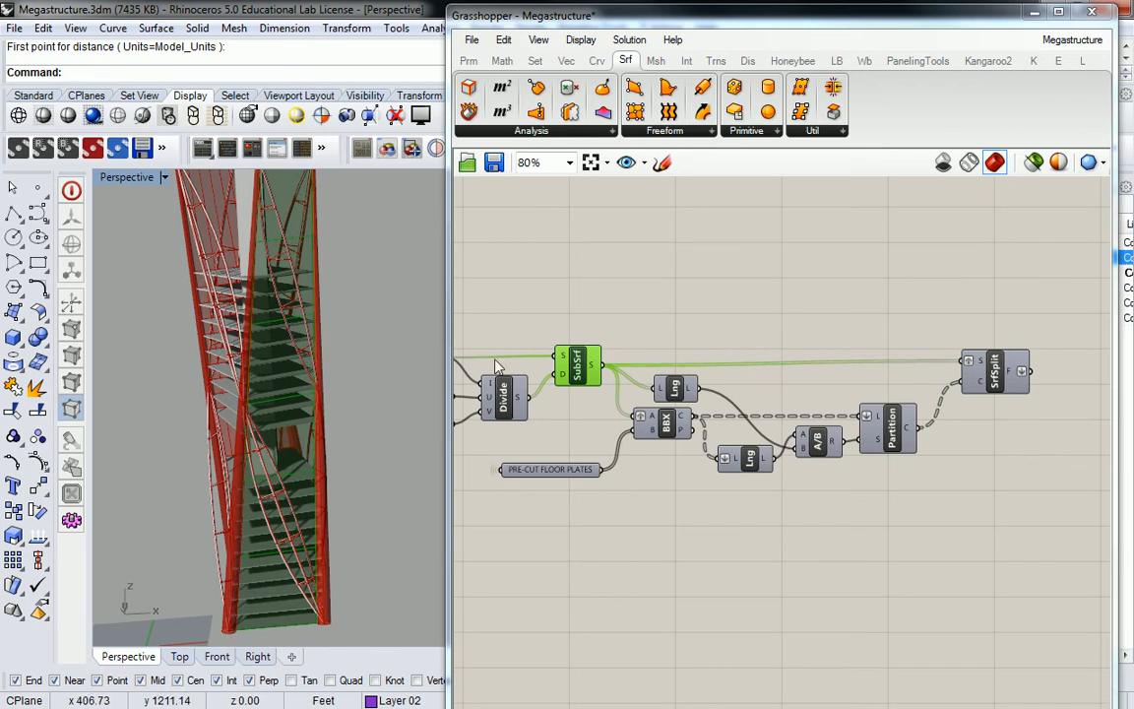
Step: Set the Divide component's U Count to 1 and V Count to 6
{"action": "left_click", "coordinate": [547, 332]}
{"action": "right_click_drag", "start_coordinate": [547, 333], "coordinate": [945, 266]}
{"action": "scroll", "coordinate": [815, 328], "scroll_direction": "up", "scroll_amount": 2}
{"action": "scroll", "coordinate": [815, 327], "scroll_direction": "up", "scroll_amount": 1}
{"action": "double_click", "coordinate": [792, 331]}
{"action": "type", "text": "1"}
{"action": "double_click", "coordinate": [758, 387]}
{"action": "type", "text": "6"}
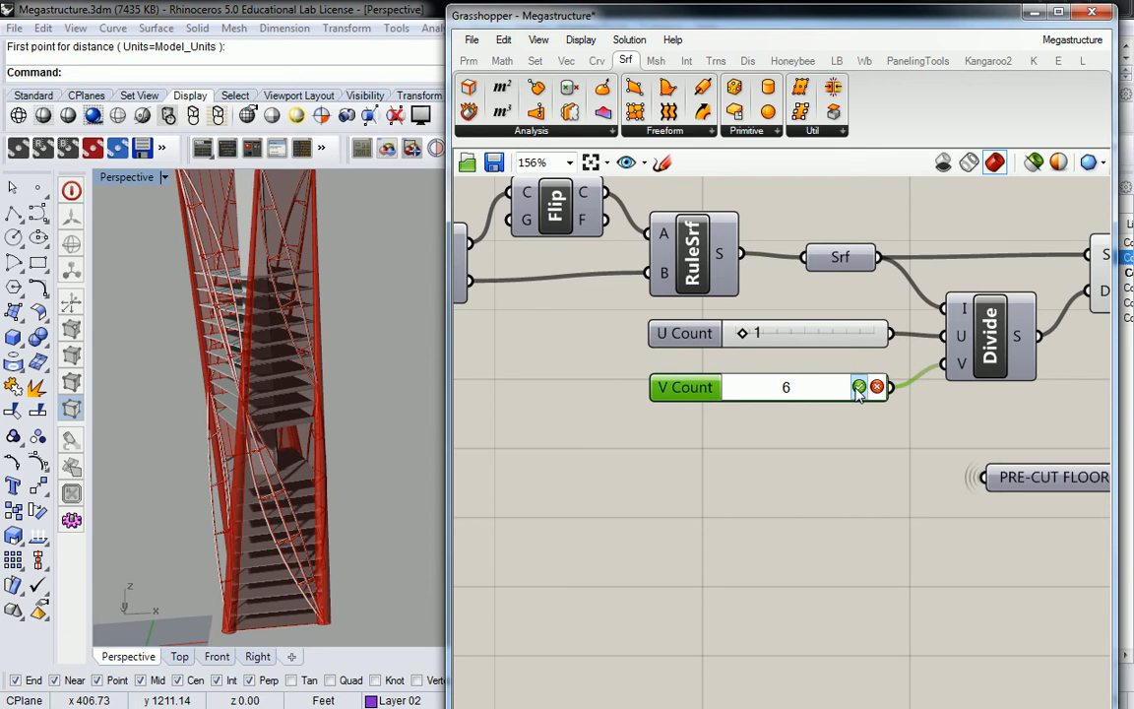
{"action": "key", "text": "Return"}
{"action": "right_click_drag", "start_coordinate": [341, 404], "coordinate": [393, 289]}
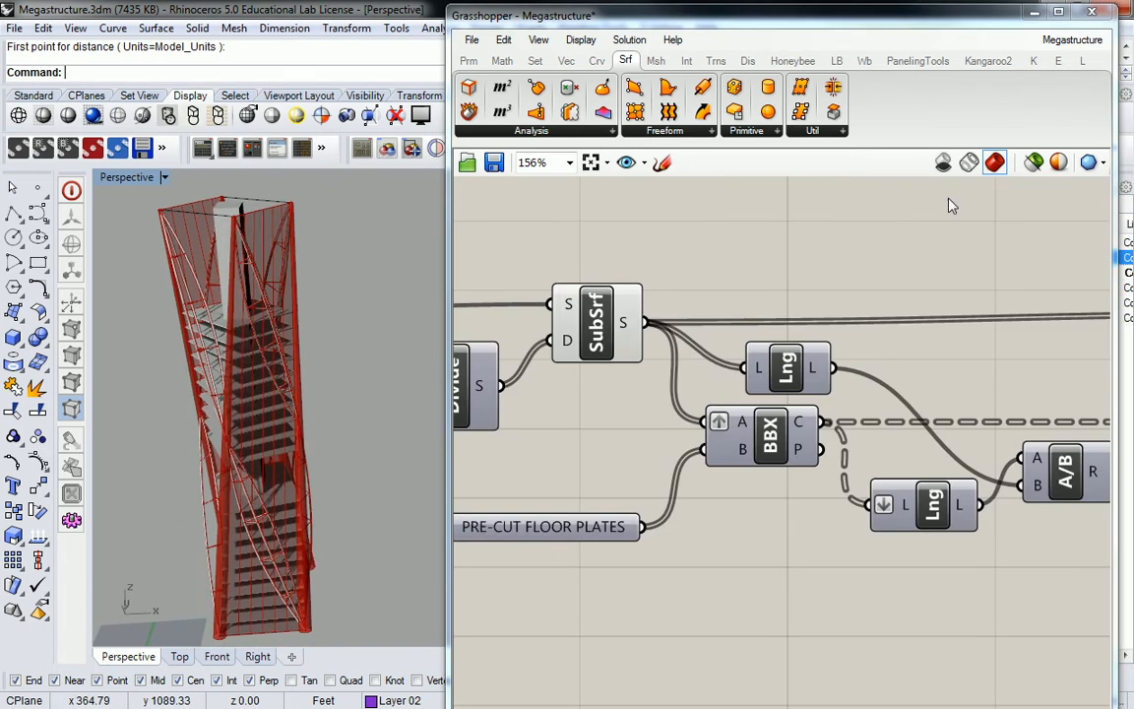
Step: Turn off the SubSrf component's preview and turn the SrfSplit component's preview back on
{"action": "right_click", "coordinate": [596, 317]}
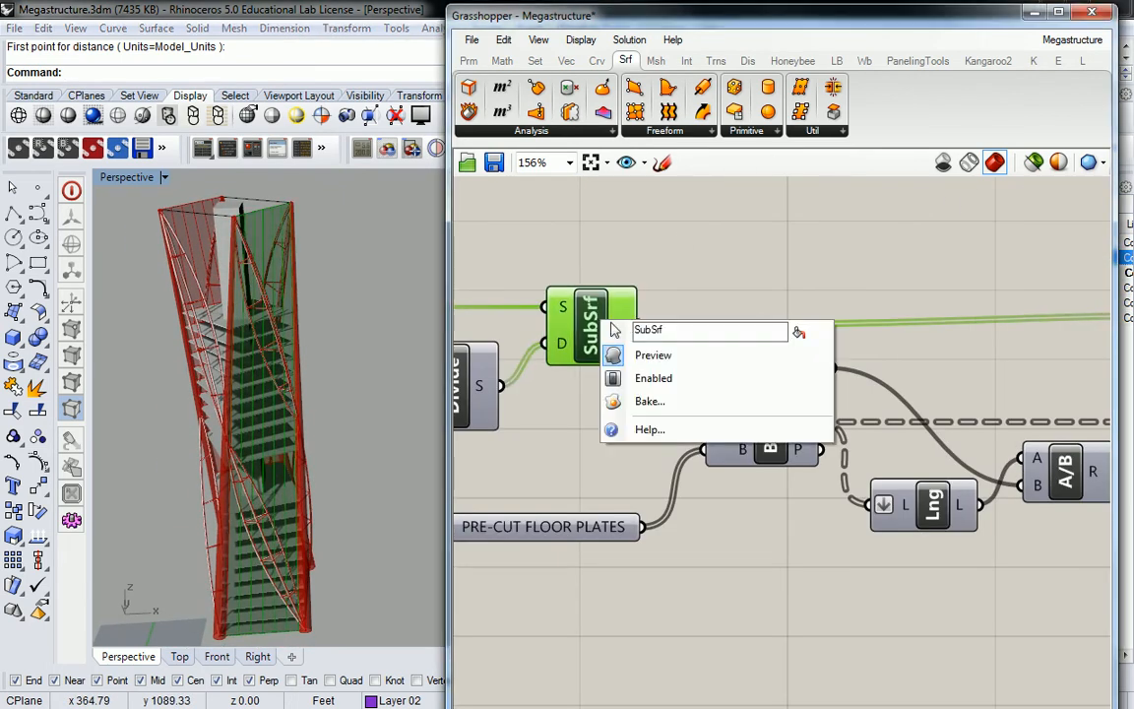
{"action": "left_click", "coordinate": [622, 350]}
{"action": "right_click_drag", "start_coordinate": [933, 300], "coordinate": [599, 294]}
{"action": "right_click_drag", "start_coordinate": [788, 305], "coordinate": [621, 299]}
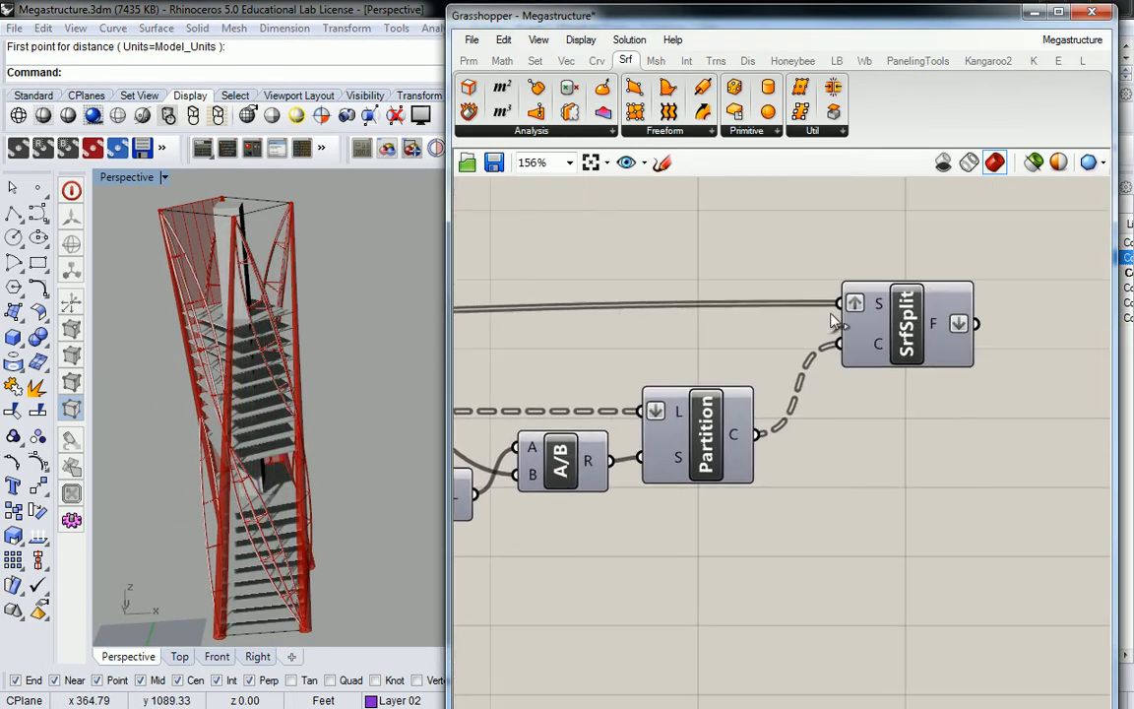
{"action": "right_click", "coordinate": [918, 323]}
{"action": "left_click", "coordinate": [967, 366]}
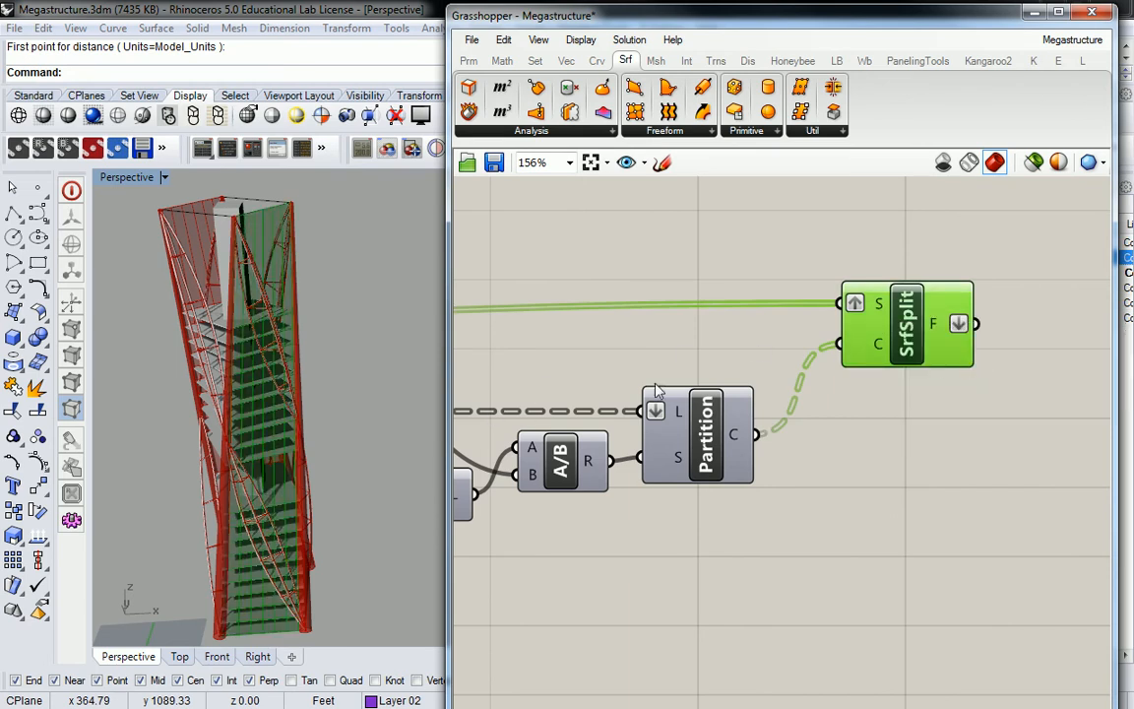
Step: Examine the selected SrfSplit panels against the columns and floor plates up close
{"action": "left_click", "coordinate": [551, 347]}
{"action": "right_click_drag", "start_coordinate": [297, 340], "coordinate": [408, 342]}
{"action": "scroll", "coordinate": [277, 441], "scroll_direction": "up", "scroll_amount": 7}
{"action": "right_click_drag", "start_coordinate": [292, 524], "coordinate": [423, 502]}
{"action": "left_click", "coordinate": [853, 327]}
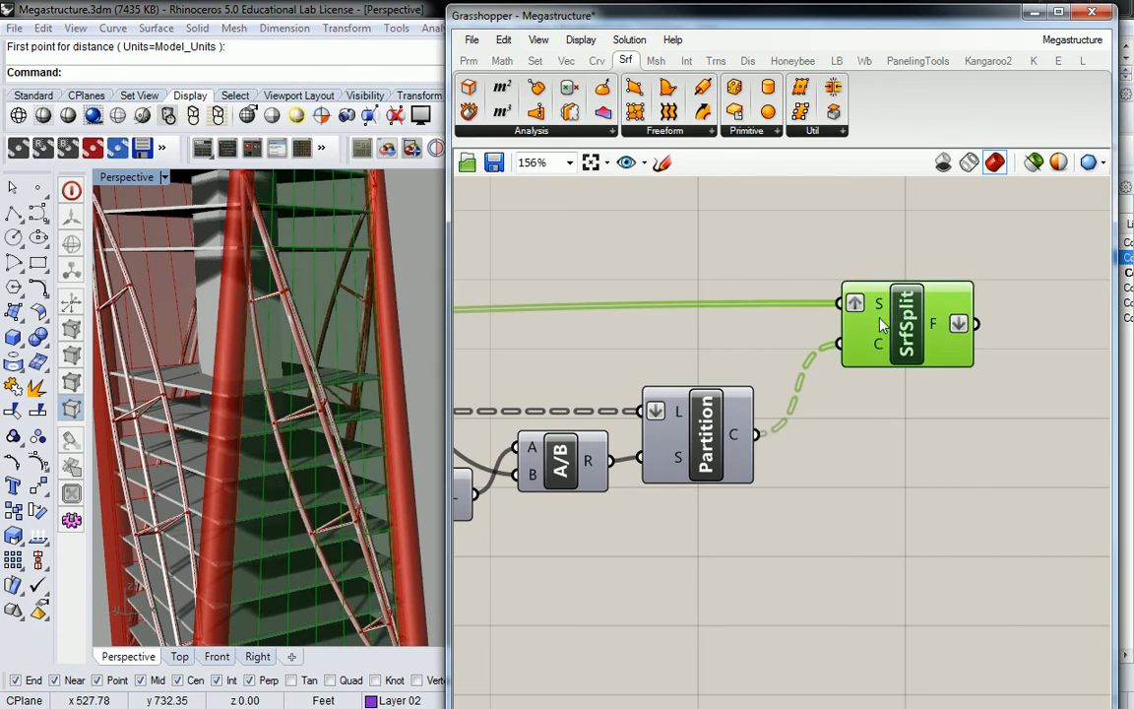
{"action": "mouse_move", "coordinate": [853, 327]}
{"action": "scroll", "coordinate": [810, 250], "scroll_direction": "down", "scroll_amount": 1}
{"action": "right_click_drag", "start_coordinate": [790, 256], "coordinate": [746, 287]}
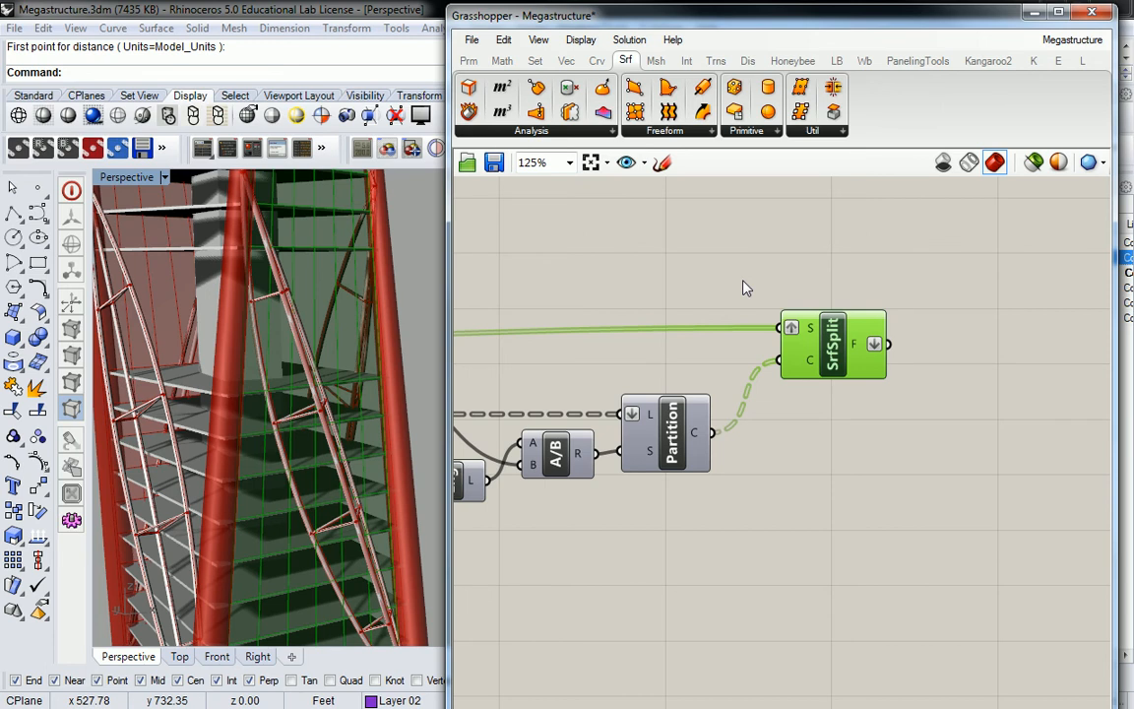
Step: Deselect SrfSplit and examine the panelled facade on the whole tower and at its floor plates
{"action": "left_click", "coordinate": [737, 239]}
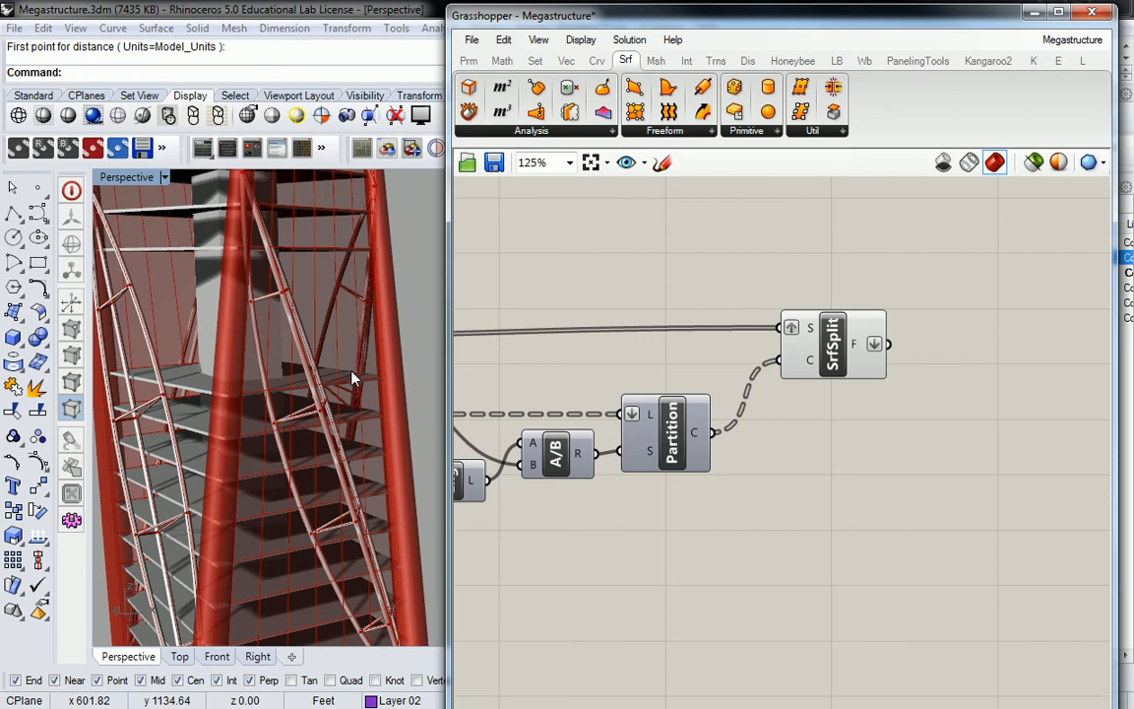
{"action": "scroll", "coordinate": [401, 307], "scroll_direction": "down", "scroll_amount": 5}
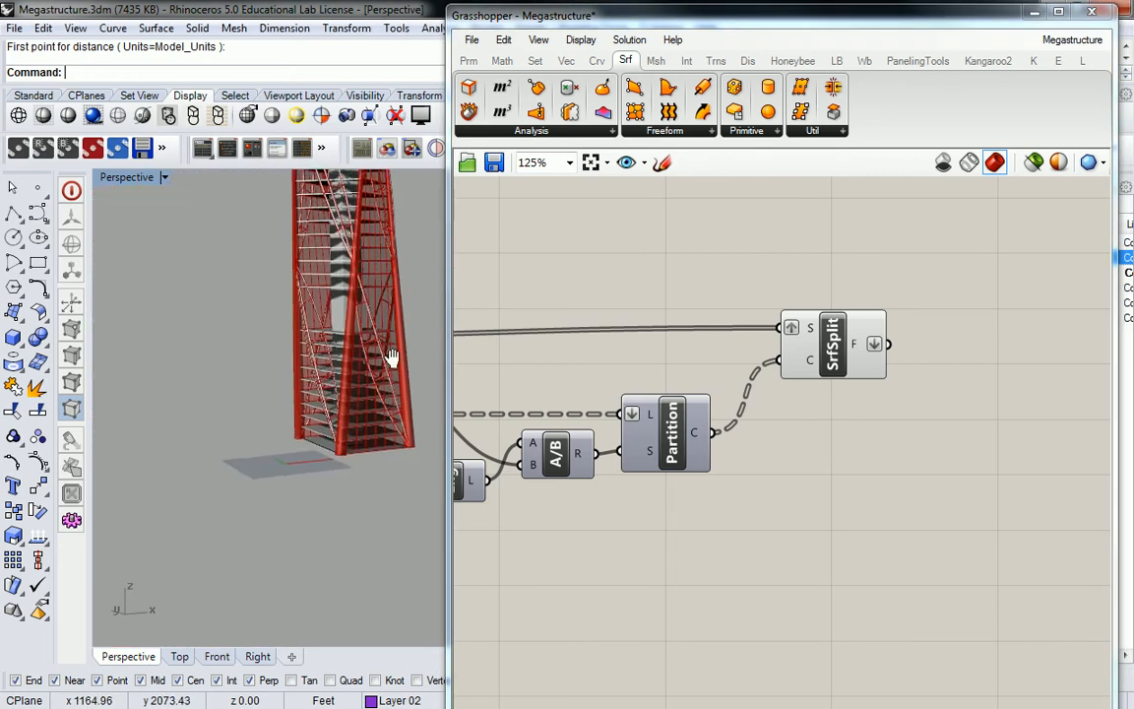
{"action": "right_click_drag", "start_coordinate": [324, 448], "coordinate": [245, 455]}
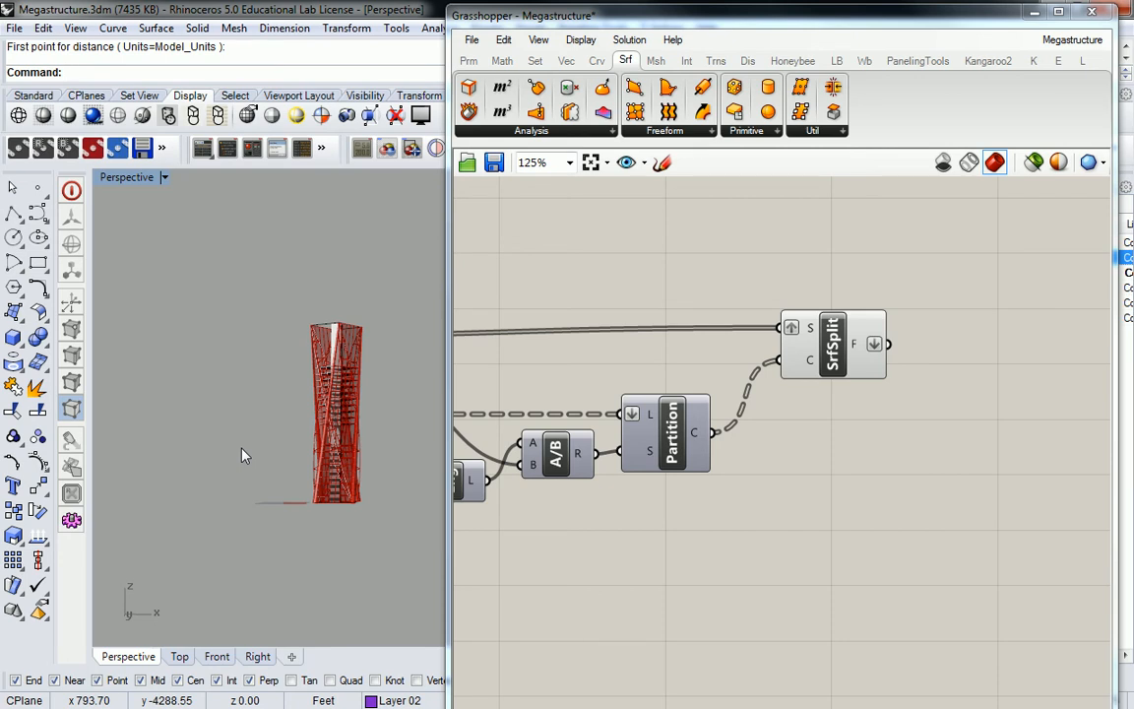
{"action": "scroll", "coordinate": [325, 394], "scroll_direction": "up", "scroll_amount": 5}
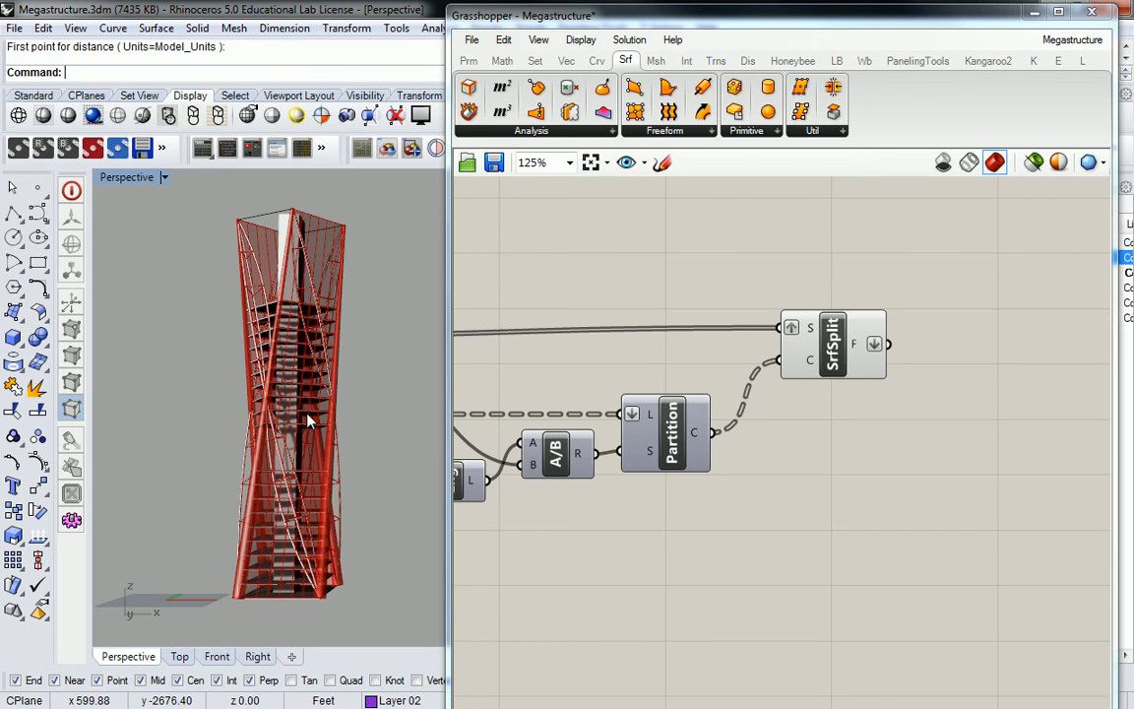
{"action": "scroll", "coordinate": [311, 404], "scroll_direction": "up", "scroll_amount": 5}
{"action": "scroll", "coordinate": [313, 386], "scroll_direction": "up", "scroll_amount": 2}
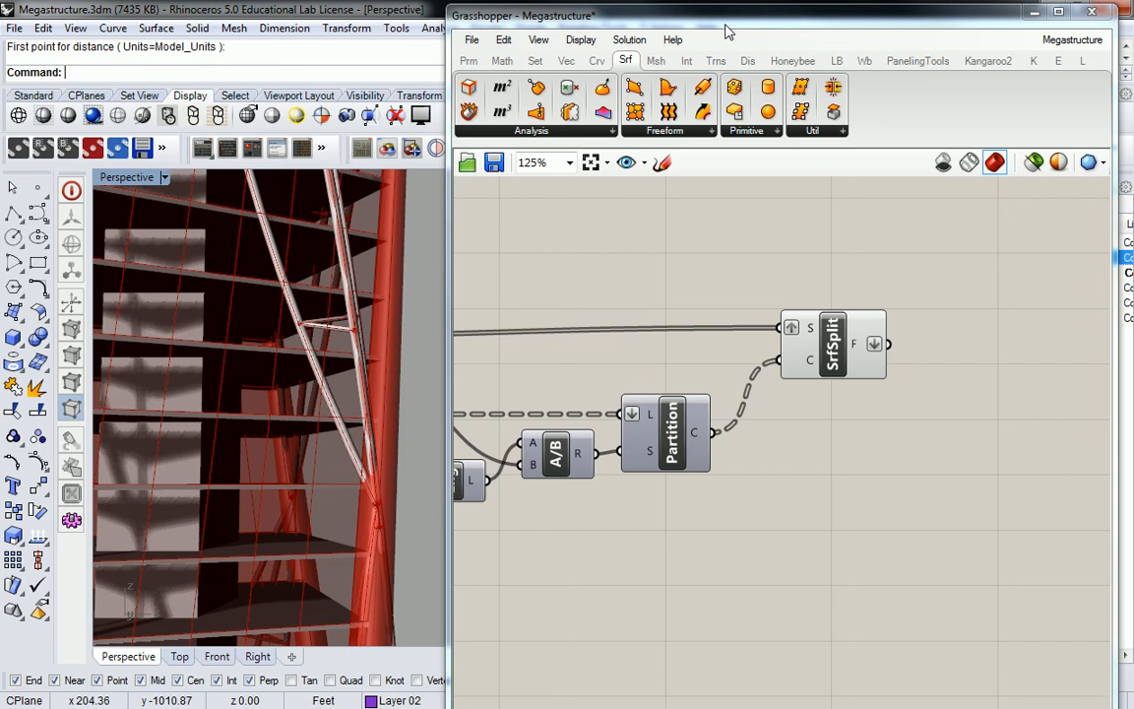
Step: Inspect the fragments output of the SrfSplit component
{"action": "left_click", "coordinate": [809, 334]}
{"action": "scroll", "coordinate": [805, 326], "scroll_direction": "down", "scroll_amount": 4}
{"action": "mouse_move", "coordinate": [822, 328]}
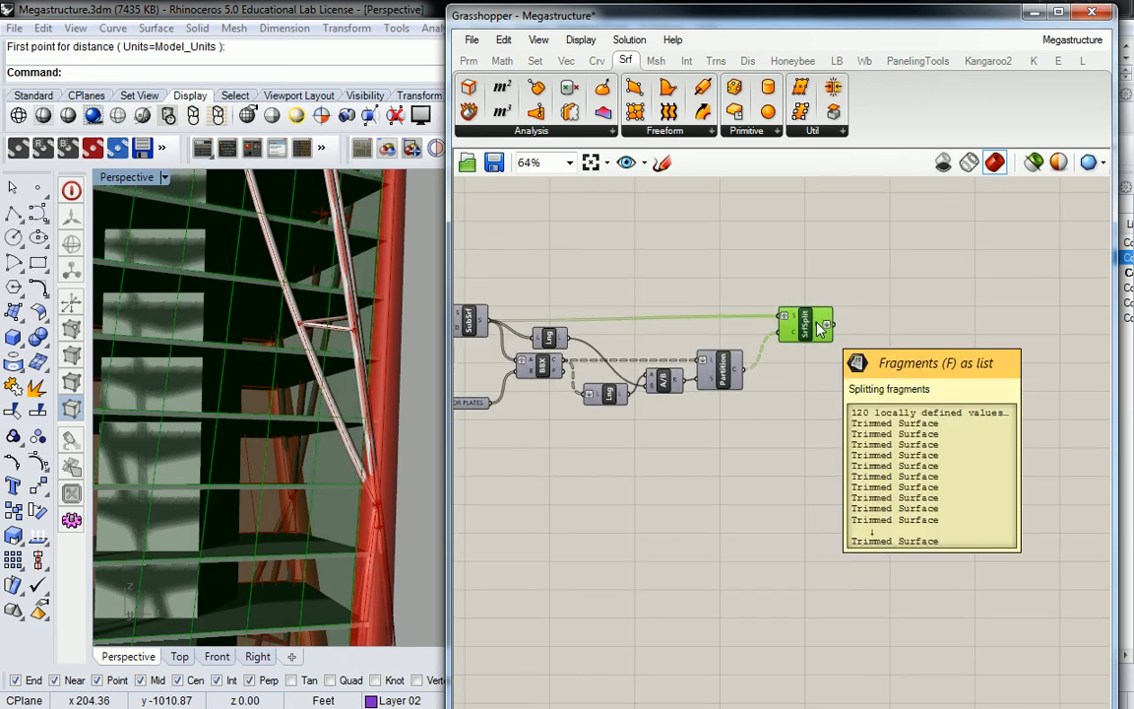
{"action": "left_click", "coordinate": [640, 254]}
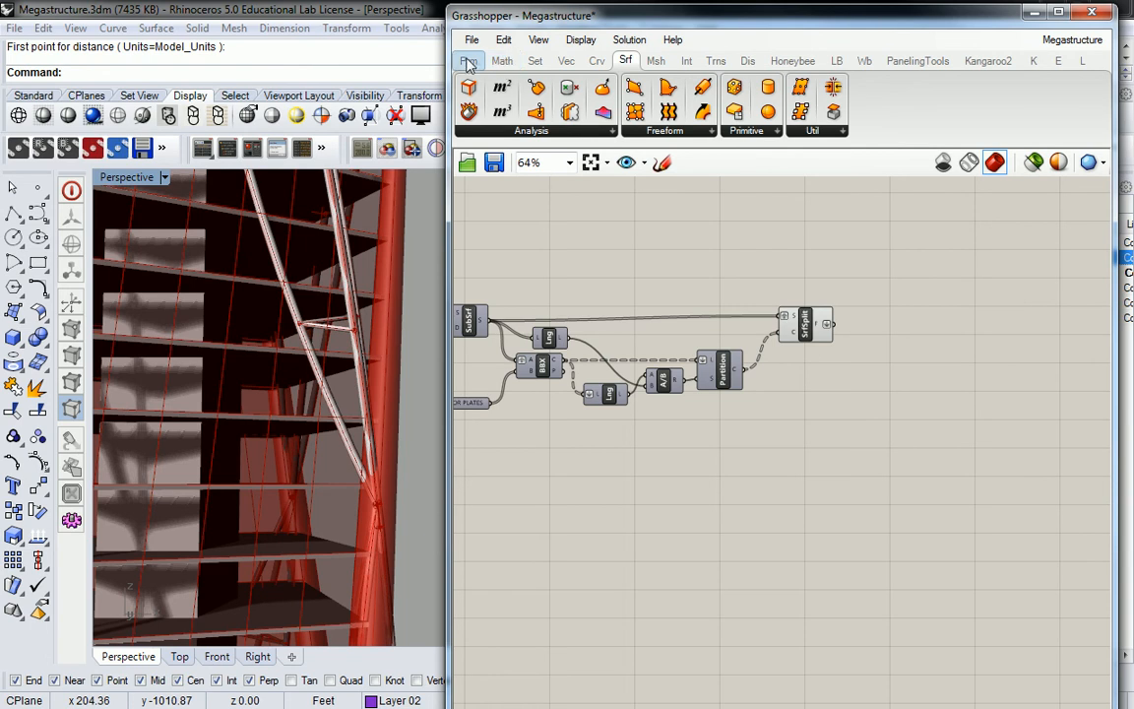
Step: Add a Construct Domain² component with separate U0, U1, V0 and V1 inputs beside SrfSplit
{"action": "left_click", "coordinate": [501, 61]}
{"action": "left_click", "coordinate": [511, 131]}
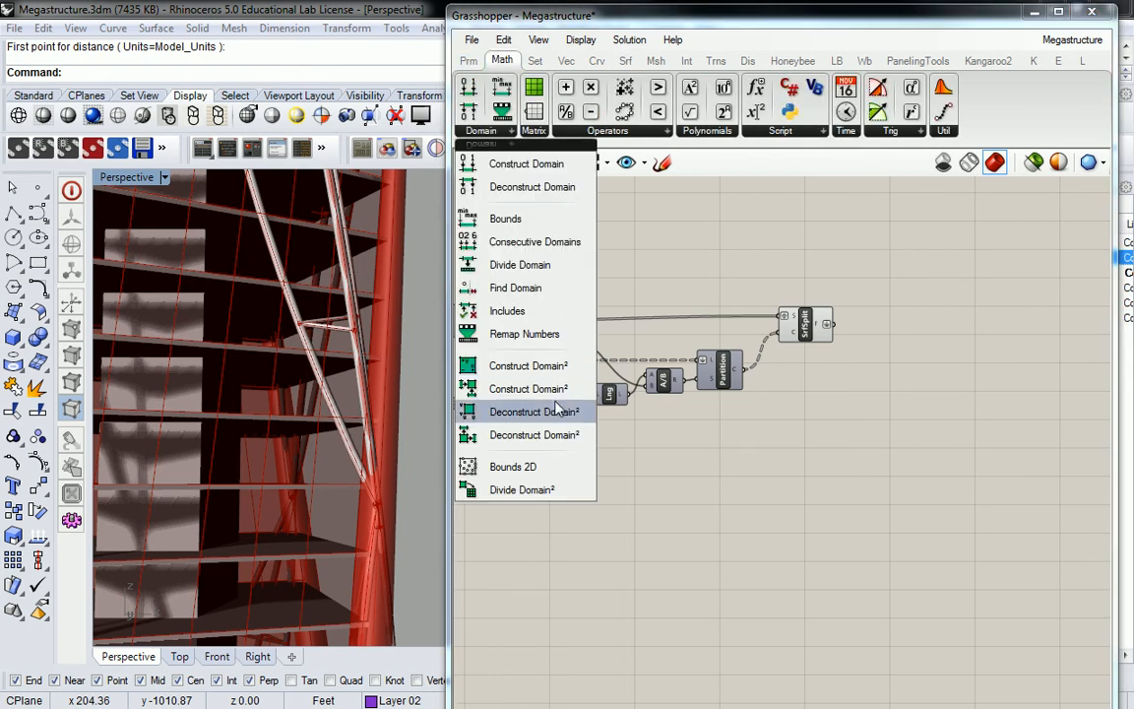
{"action": "left_click", "coordinate": [536, 367]}
{"action": "left_click", "coordinate": [899, 363]}
{"action": "scroll", "coordinate": [892, 372], "scroll_direction": "up", "scroll_amount": 3}
{"action": "left_click_drag", "start_coordinate": [893, 372], "coordinate": [849, 441]}
Step: Add an Isotrim component and connect the SrfSplit fragments to its surface input
{"action": "left_click", "coordinate": [625, 61]}
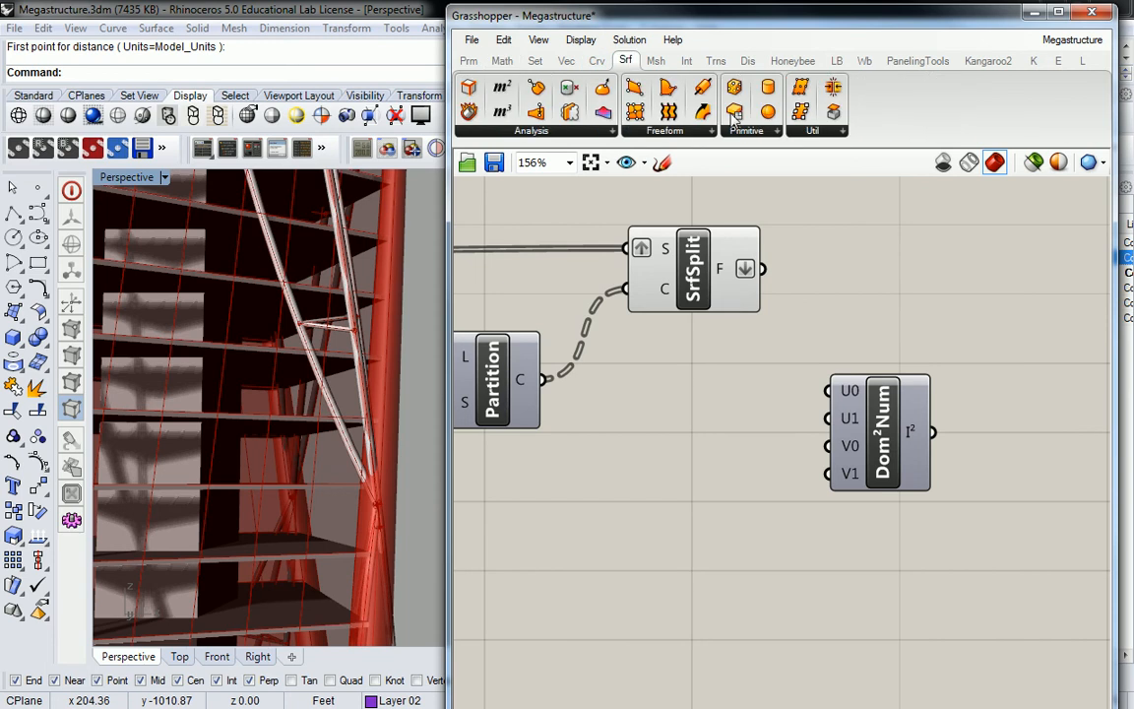
{"action": "left_click", "coordinate": [789, 132]}
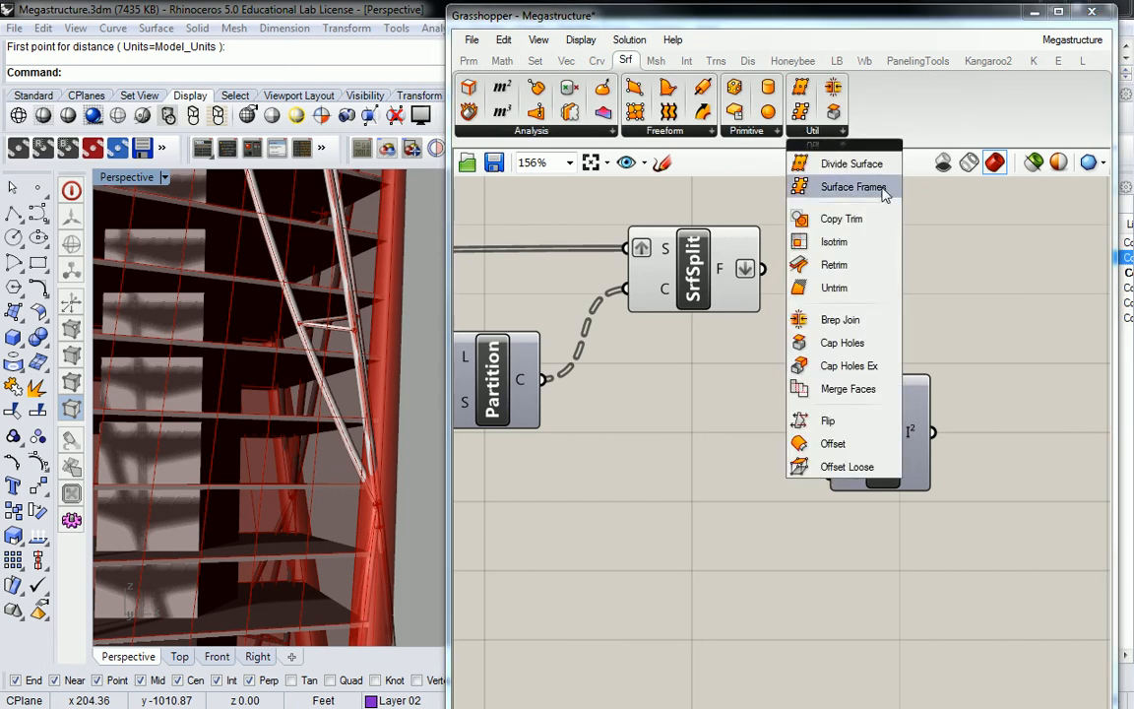
{"action": "left_click", "coordinate": [834, 241]}
{"action": "left_click", "coordinate": [1014, 286]}
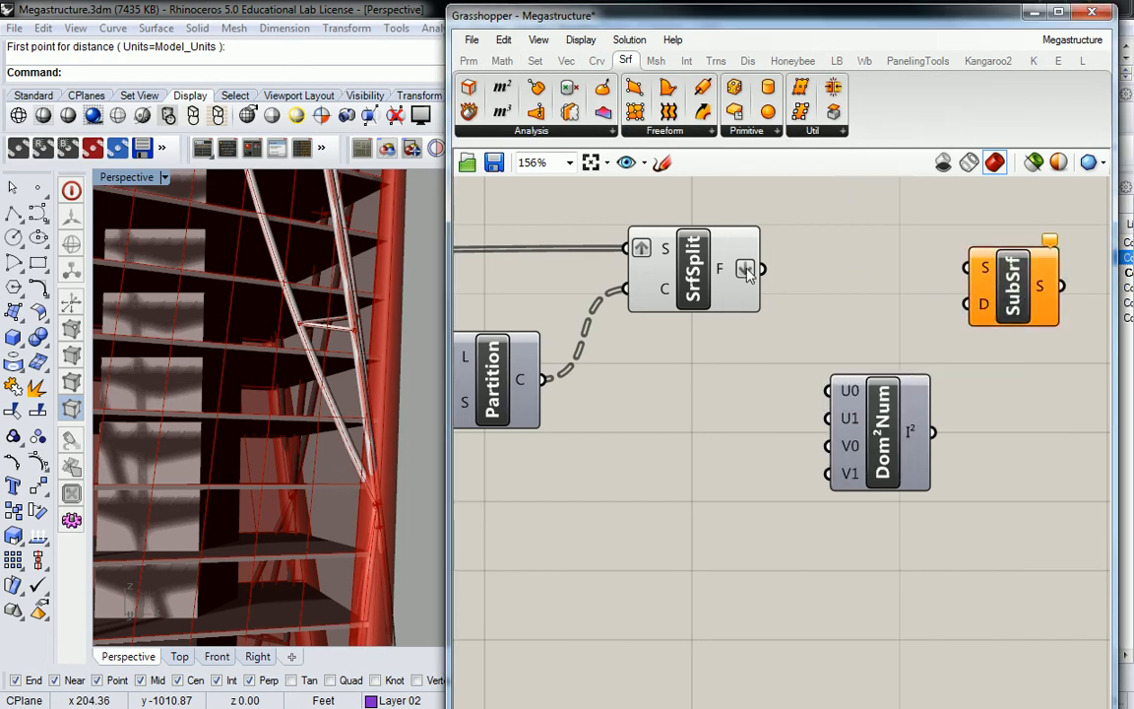
{"action": "left_click_drag", "start_coordinate": [764, 268], "coordinate": [969, 266]}
Step: Reparameterize the new Isotrim component's surface input and connect the Dom²Num output to its domain input
{"action": "right_click", "coordinate": [974, 268]}
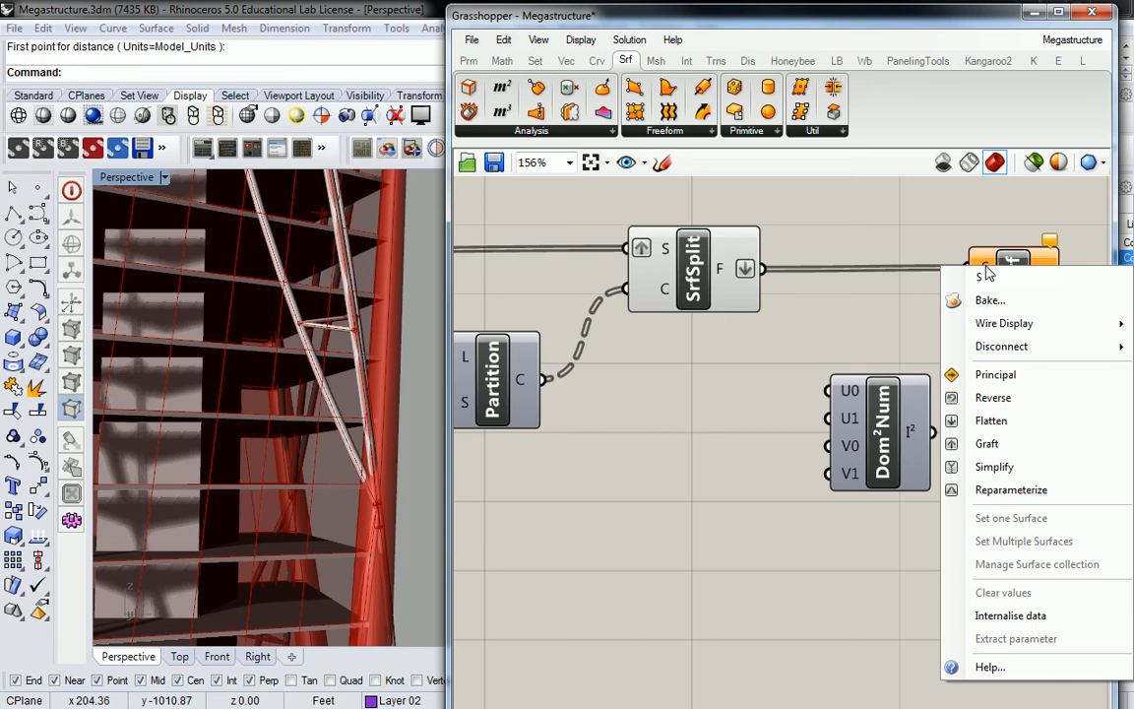
{"action": "left_click", "coordinate": [984, 489]}
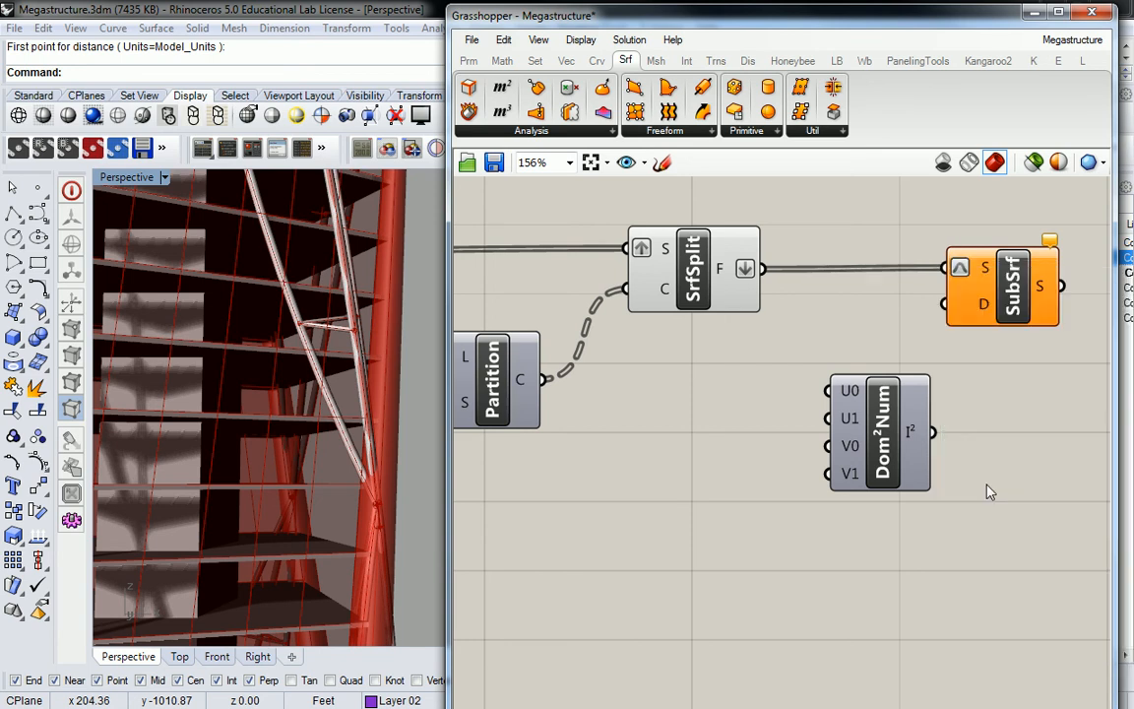
{"action": "left_click_drag", "start_coordinate": [891, 448], "coordinate": [951, 305]}
Step: Create a number slider ranging from 0 to 1.00 and connect it to the Dom²Num U0 input
{"action": "right_click_drag", "start_coordinate": [735, 403], "coordinate": [795, 400]}
{"action": "double_click", "coordinate": [736, 401]}
{"action": "type", "text": "0<100"}
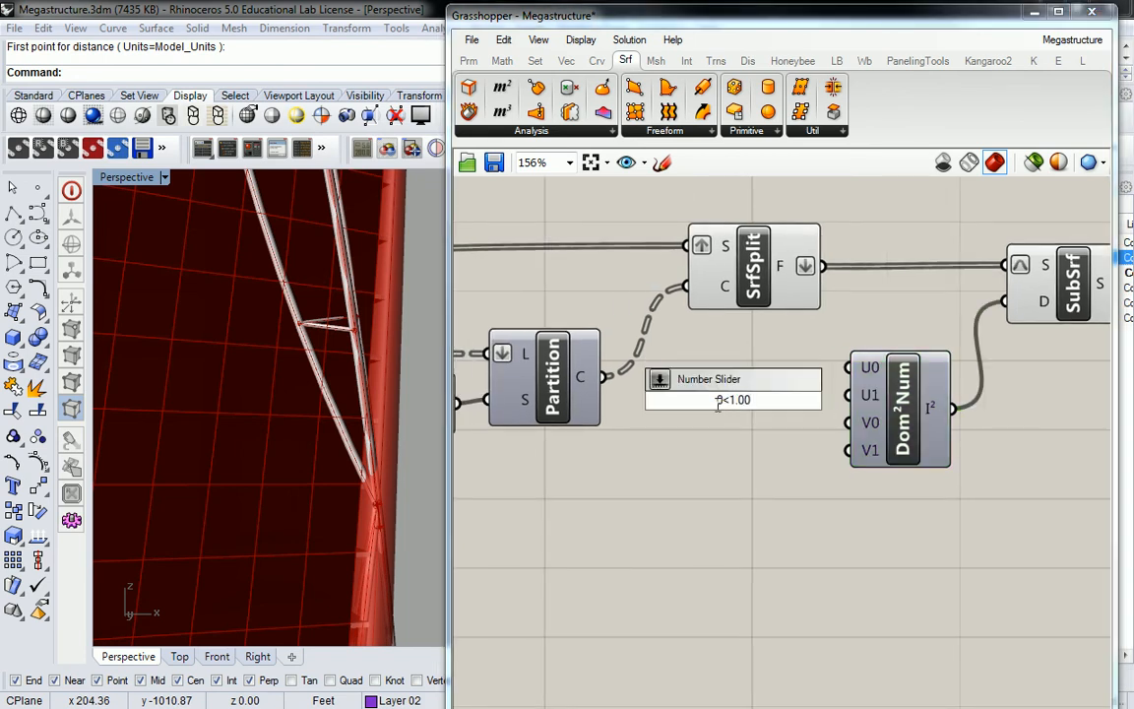
{"action": "key", "text": "Return"}
{"action": "left_click_drag", "start_coordinate": [806, 404], "coordinate": [748, 467]}
{"action": "left_click_drag", "start_coordinate": [894, 409], "coordinate": [878, 502]}
{"action": "right_click_drag", "start_coordinate": [878, 502], "coordinate": [897, 458]}
{"action": "left_click_drag", "start_coordinate": [809, 420], "coordinate": [852, 416]}
Step: Duplicate the U min slider three times and connect the copies to U1, V0 and V1
{"action": "left_click", "coordinate": [774, 425]}
{"action": "left_click_drag", "start_coordinate": [775, 425], "coordinate": [852, 444], "text": "alt"}
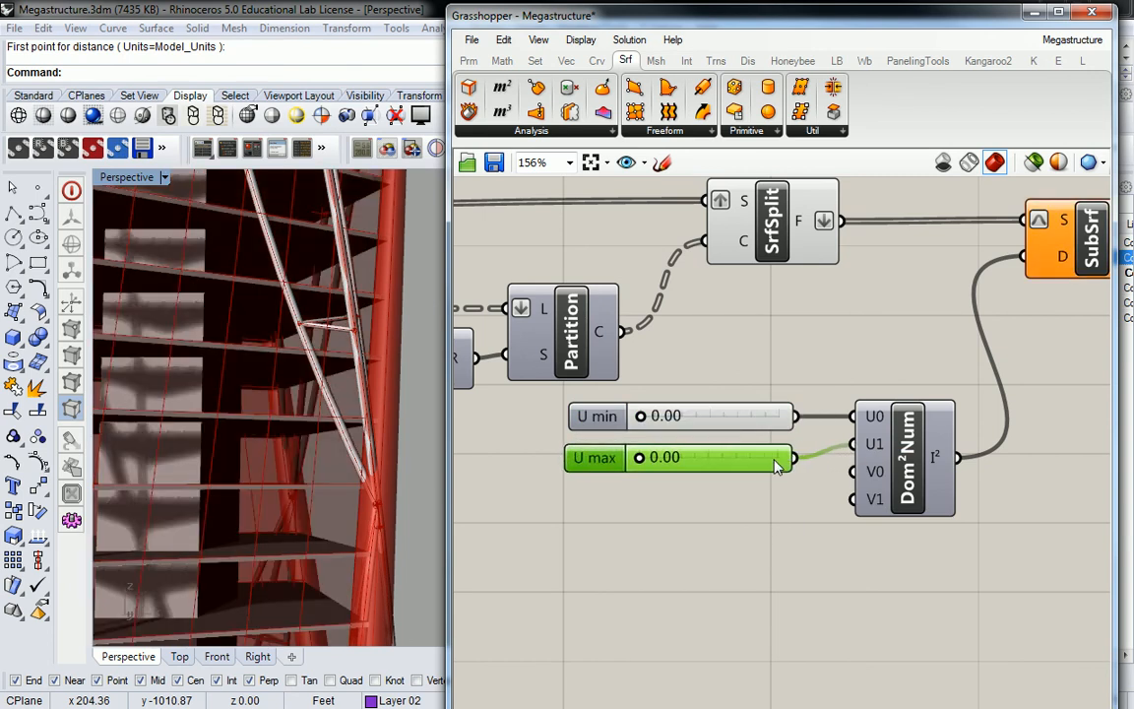
{"action": "left_click_drag", "start_coordinate": [766, 470], "coordinate": [853, 471], "text": "alt"}
{"action": "left_click_drag", "start_coordinate": [764, 509], "coordinate": [853, 499], "text": "alt"}
{"action": "left_click", "coordinate": [796, 375]}
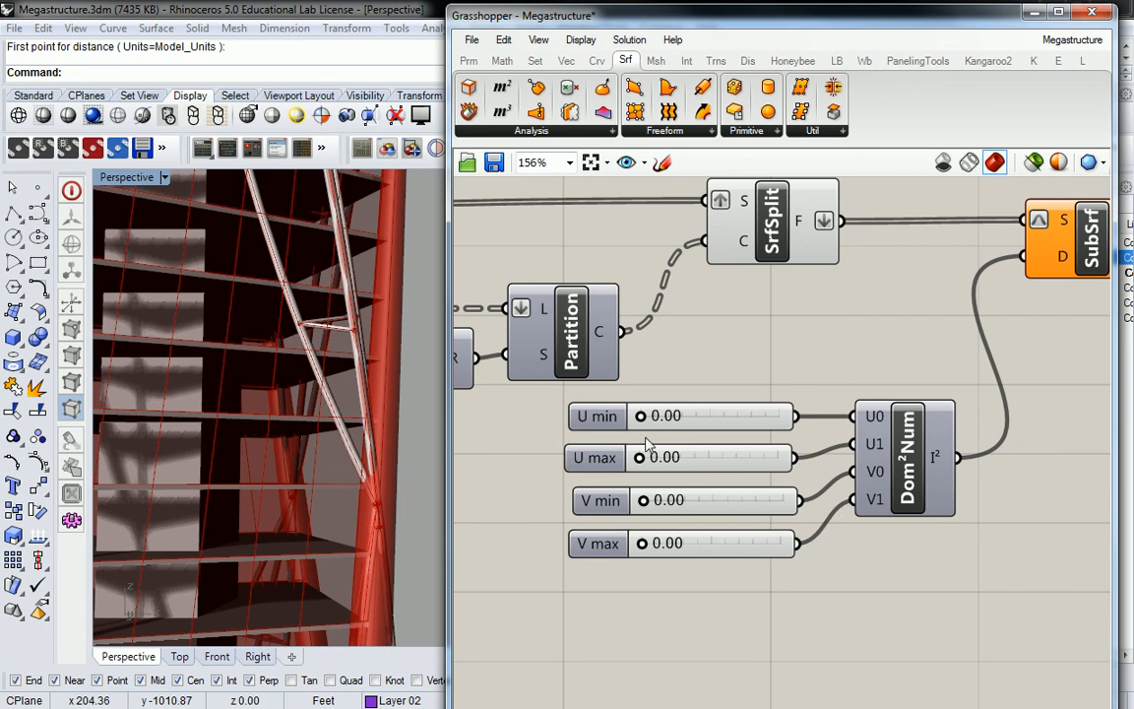
Step: Set the U max and V max sliders to 1.00 and select the new SubSrf component
{"action": "left_click_drag", "start_coordinate": [640, 458], "coordinate": [806, 467]}
{"action": "left_click_drag", "start_coordinate": [642, 542], "coordinate": [796, 543]}
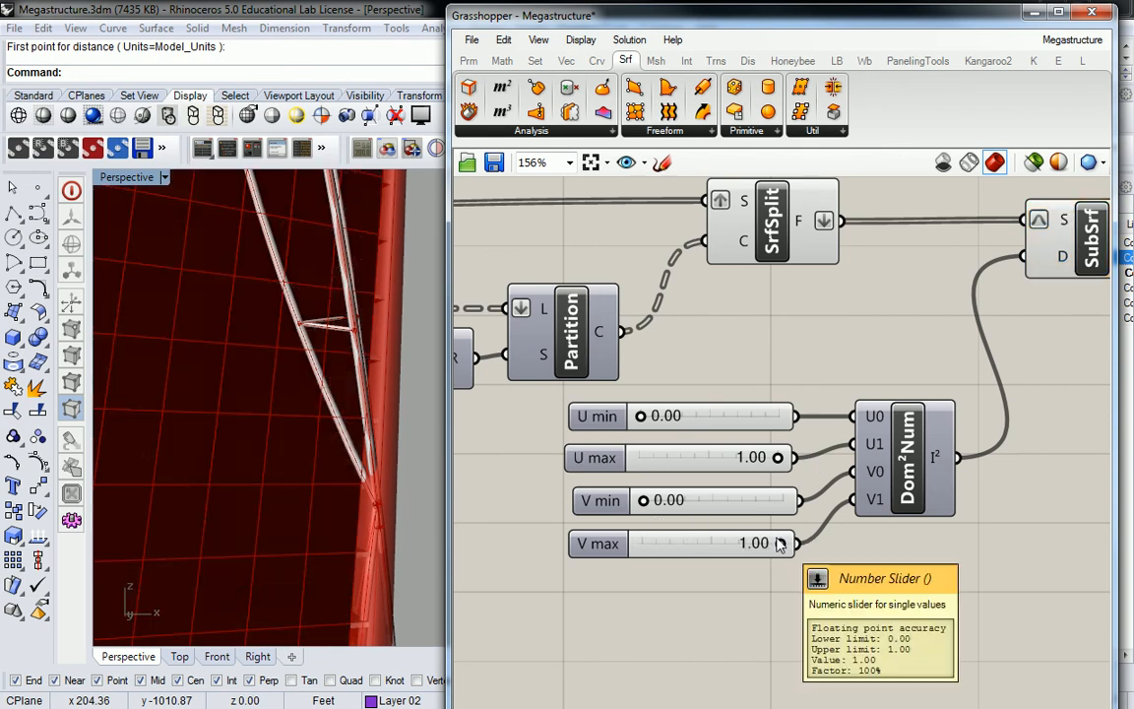
{"action": "left_click", "coordinate": [1070, 252]}
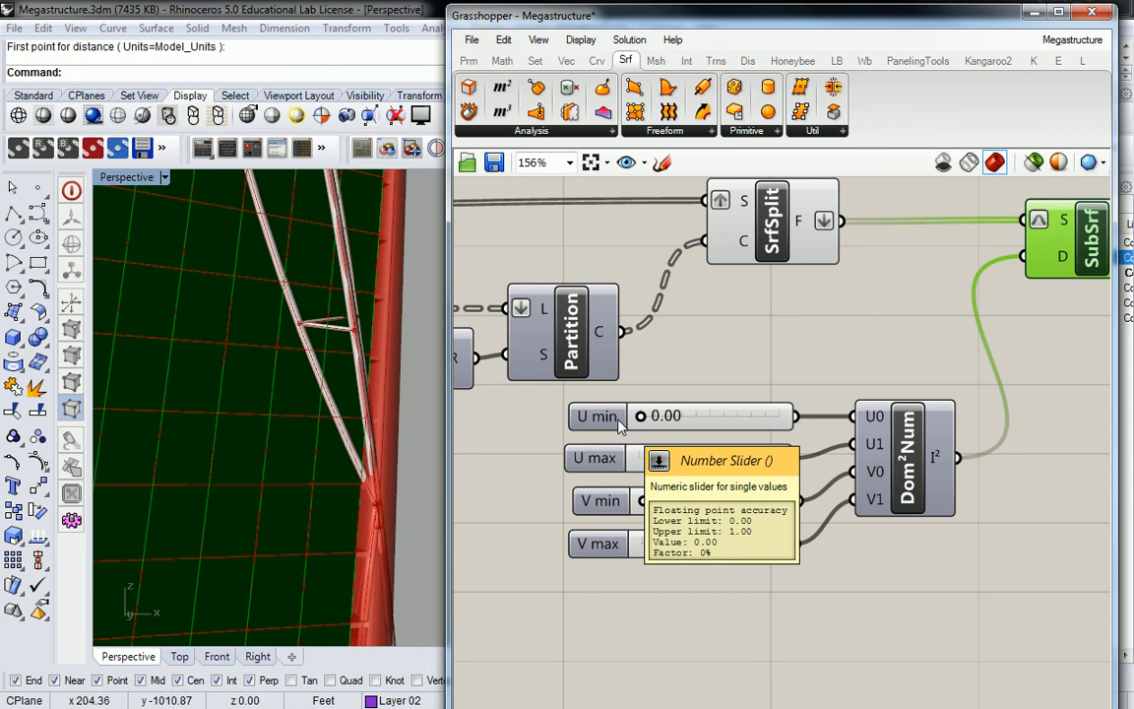
Step: Set the U min slider to 0.01 and the U max slider to 0.99
{"action": "mouse_move", "coordinate": [295, 374]}
{"action": "right_mouse_down"}
{"action": "mouse_move", "coordinate": [285, 384]}
{"action": "mouse_move", "coordinate": [317, 390]}
{"action": "mouse_move", "coordinate": [230, 501]}
{"action": "mouse_move", "coordinate": [286, 398]}
{"action": "mouse_move", "coordinate": [283, 366]}
{"action": "mouse_move", "coordinate": [309, 362]}
{"action": "right_mouse_up"}
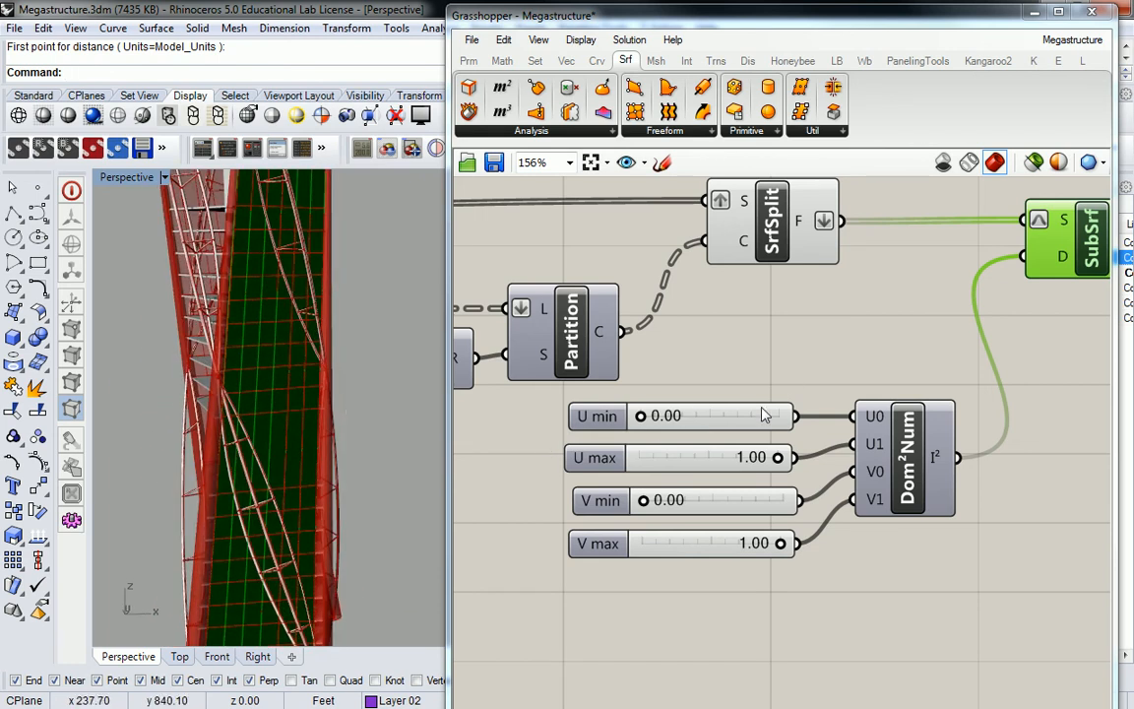
{"action": "double_click", "coordinate": [672, 417]}
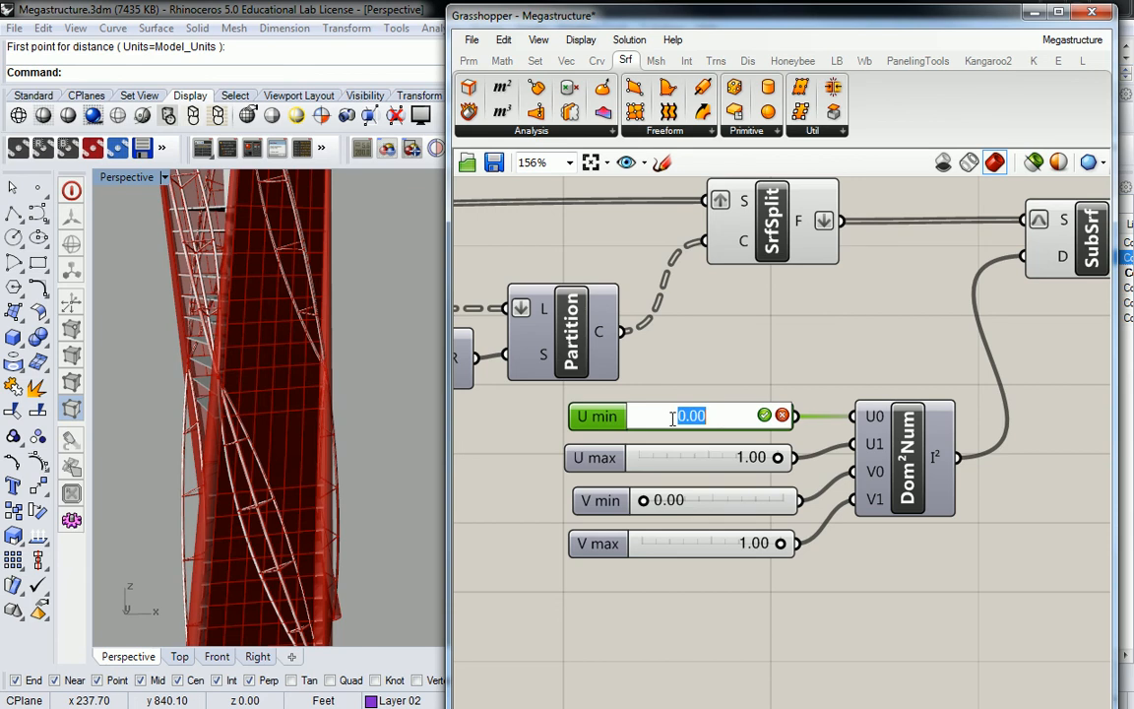
{"action": "type", "text": ".01"}
{"action": "left_click", "coordinate": [763, 415]}
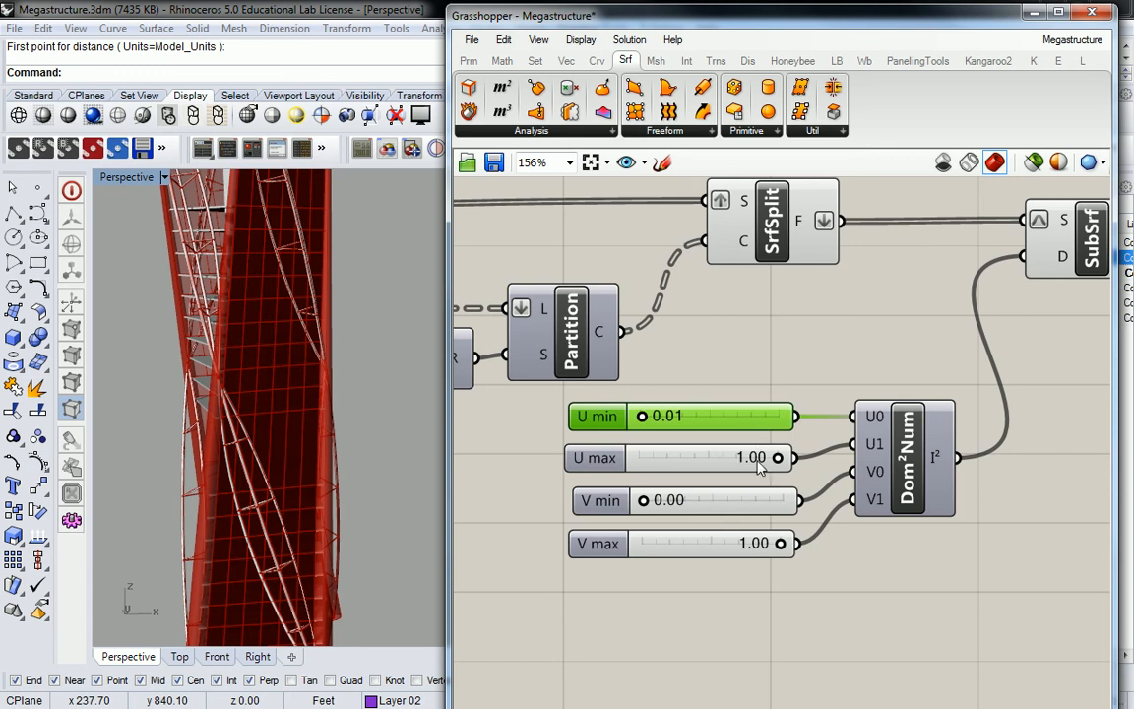
{"action": "double_click", "coordinate": [759, 463]}
{"action": "key", "text": "BackSpace"}
{"action": "type", "text": ".99"}
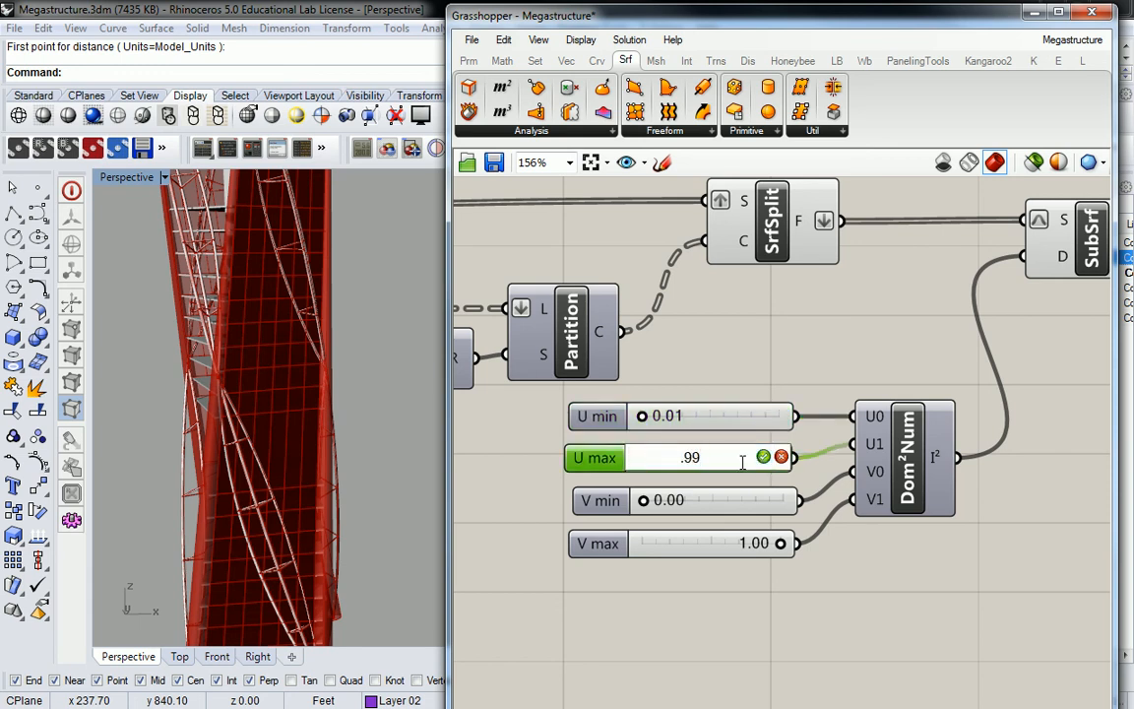
{"action": "left_click", "coordinate": [763, 457]}
Step: Set the V min slider to 0.01 and the V max slider to 0.99
{"action": "double_click", "coordinate": [673, 500]}
{"action": "key", "text": "BackSpace"}
{"action": "type", "text": ".01"}
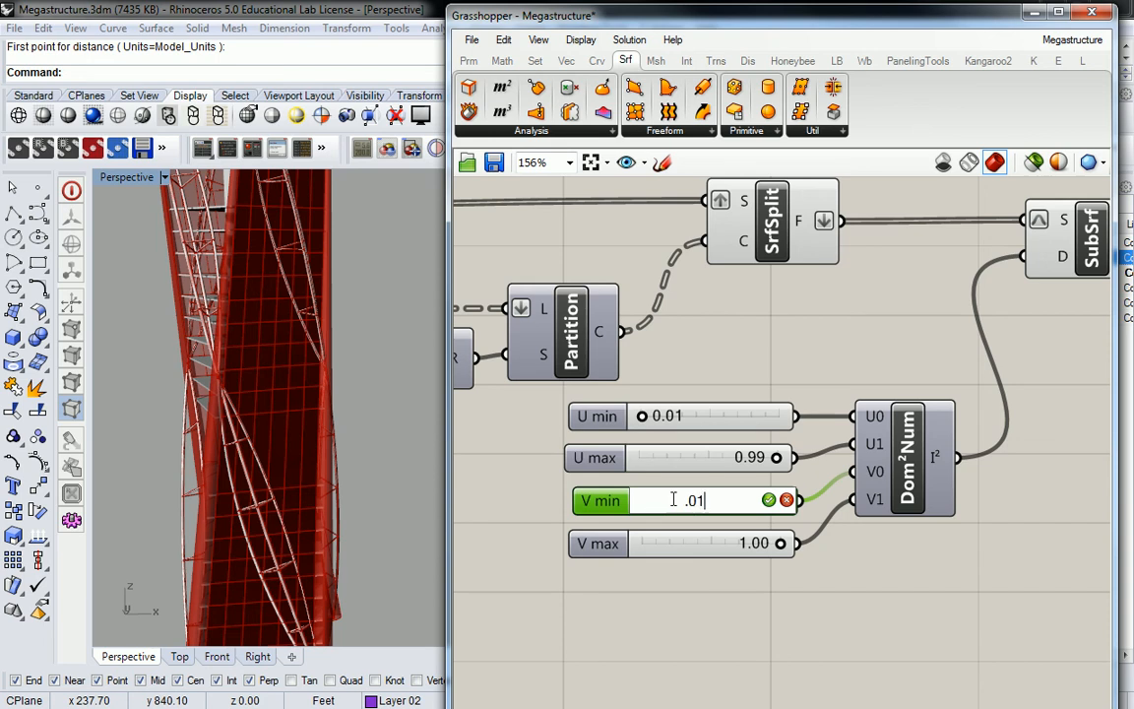
{"action": "left_click", "coordinate": [770, 501]}
{"action": "double_click", "coordinate": [753, 544]}
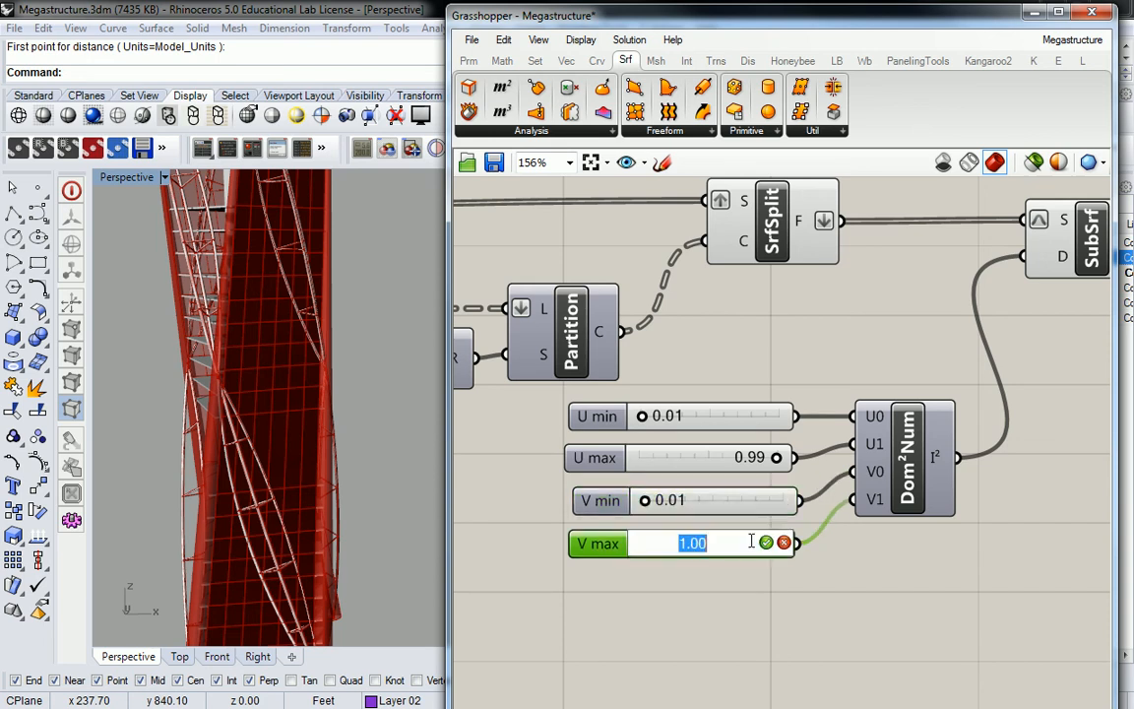
{"action": "type", "text": ".99"}
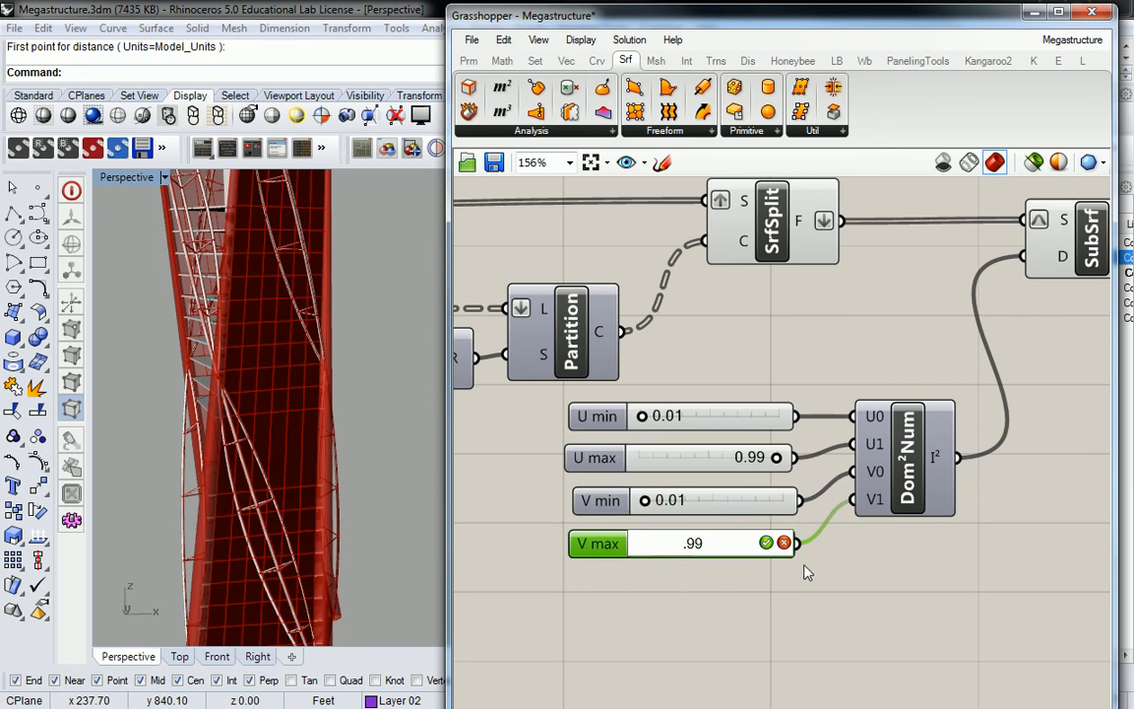
{"action": "left_click", "coordinate": [766, 543]}
Step: Preview the SubSrf component's result on the tower and examine the gaps between the trimmed panels up close
{"action": "scroll", "coordinate": [245, 315], "scroll_direction": "up", "scroll_amount": 6}
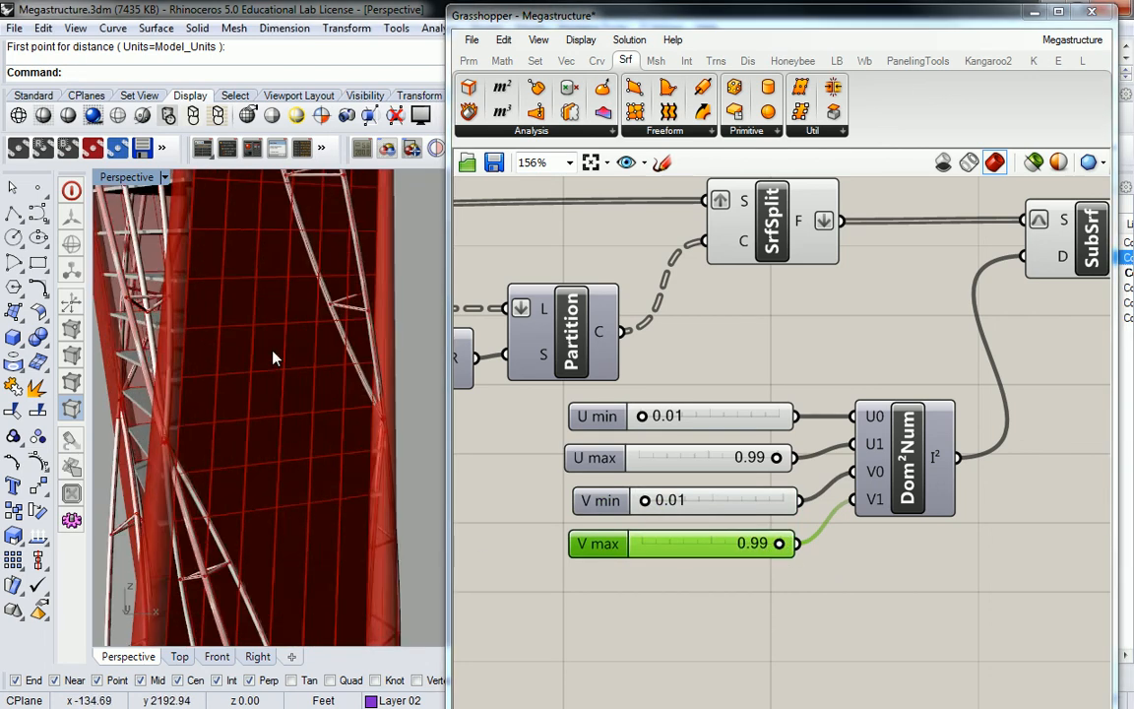
{"action": "scroll", "coordinate": [316, 373], "scroll_direction": "up", "scroll_amount": 4}
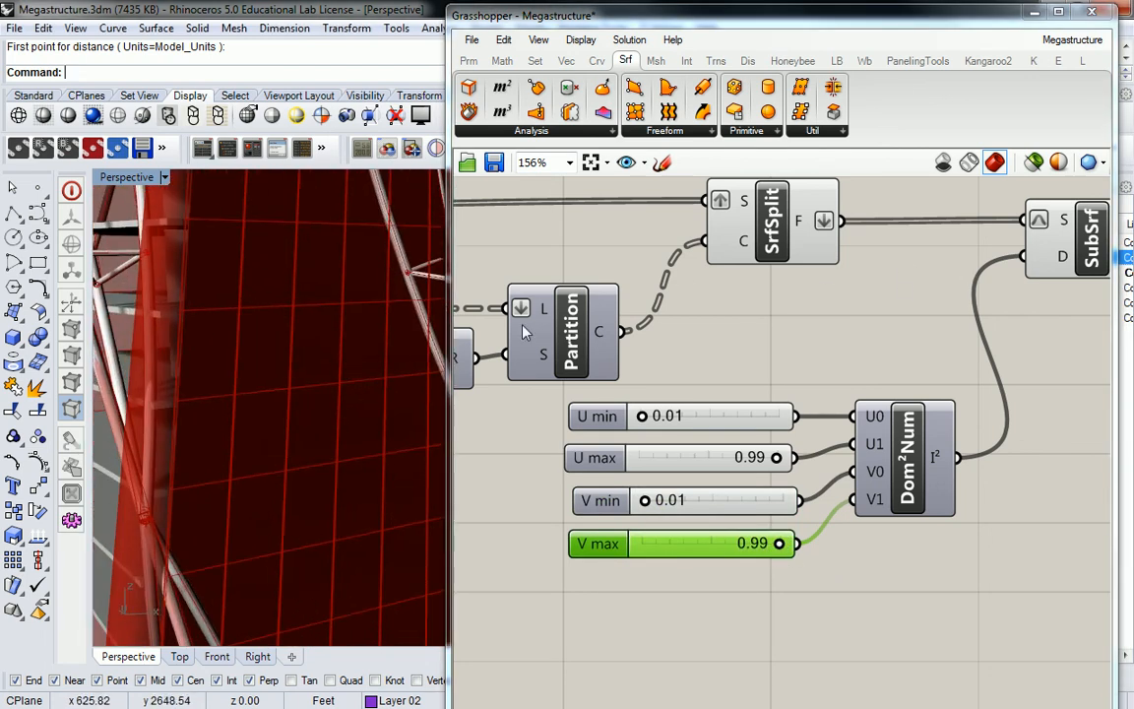
{"action": "left_click", "coordinate": [1083, 251]}
{"action": "scroll", "coordinate": [246, 345], "scroll_direction": "up", "scroll_amount": 5}
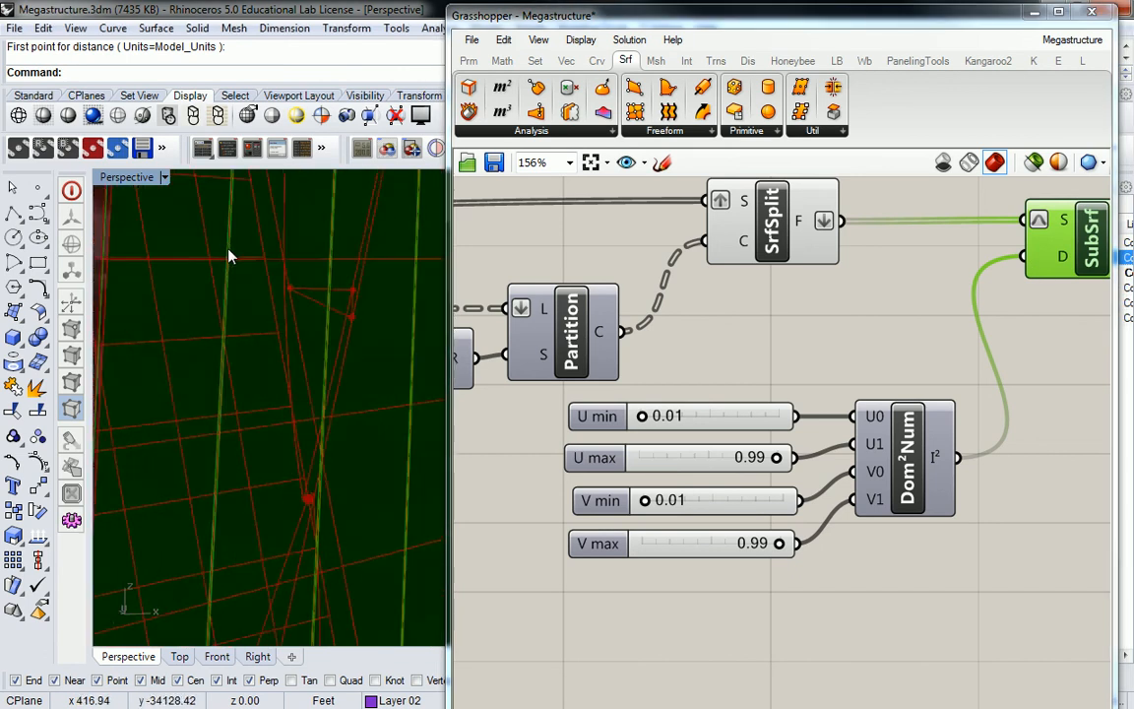
{"action": "scroll", "coordinate": [241, 286], "scroll_direction": "down", "scroll_amount": 8}
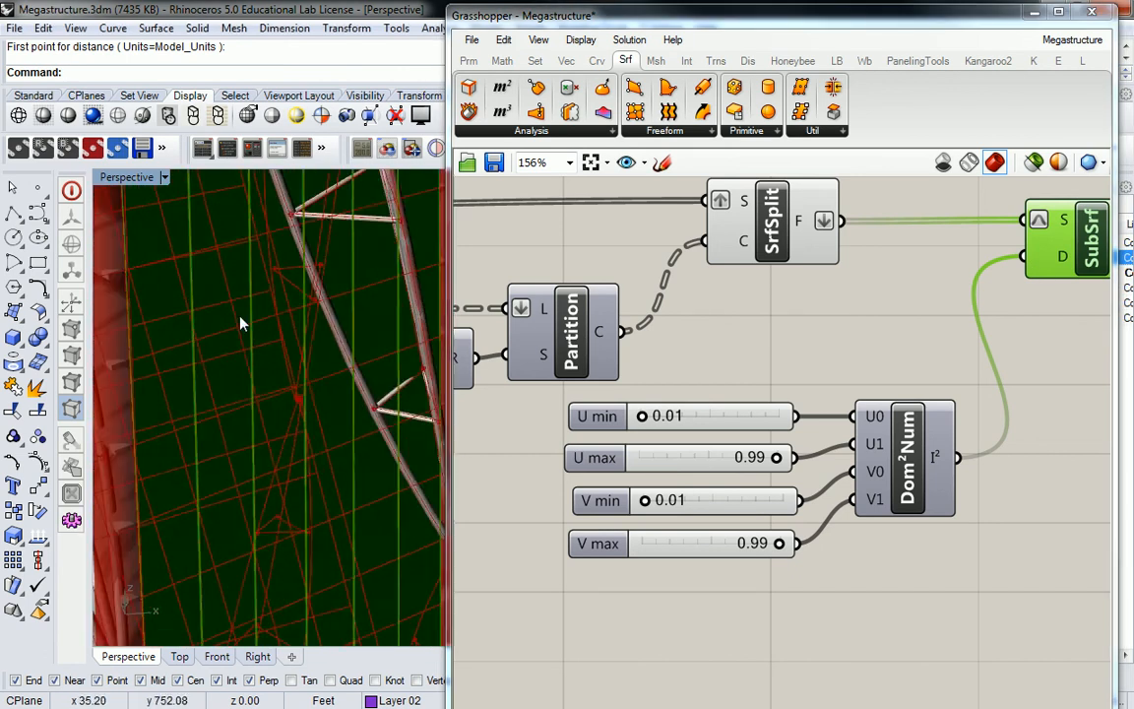
{"action": "scroll", "coordinate": [263, 325], "scroll_direction": "up", "scroll_amount": 3}
{"action": "right_click_drag", "start_coordinate": [812, 319], "coordinate": [711, 380]}
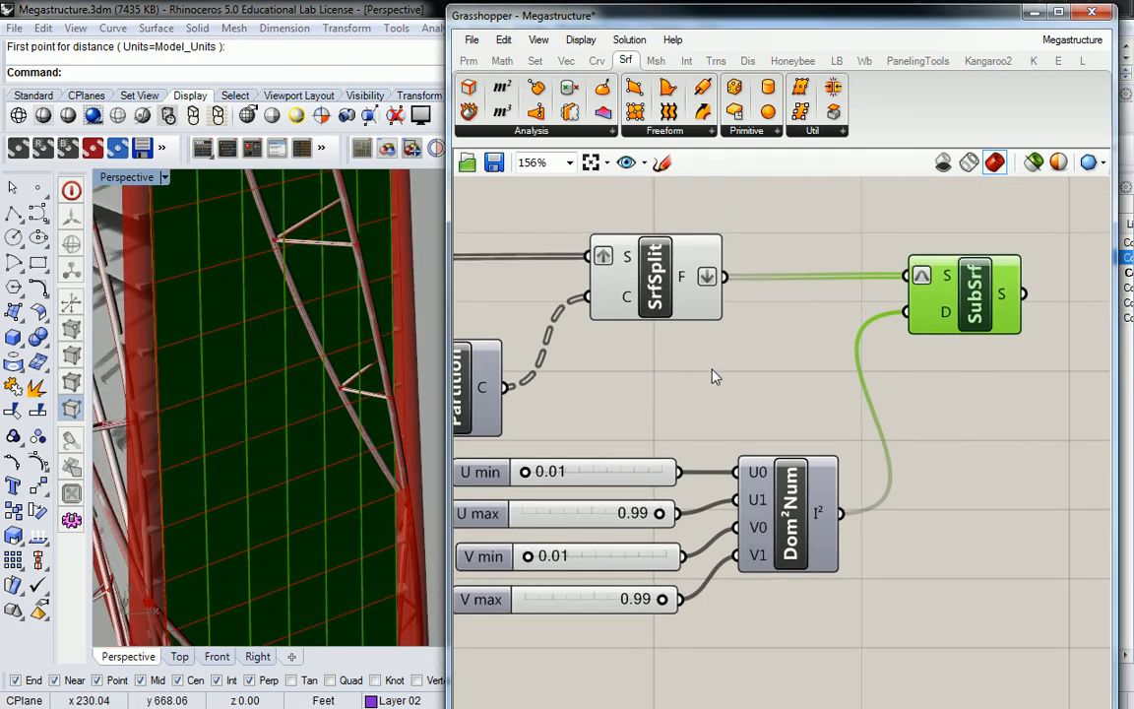
Step: Check the SrfSplit fragments output and examine the trimmed panels along the tower facade up to its top edge
{"action": "scroll", "coordinate": [233, 329], "scroll_direction": "up", "scroll_amount": 6}
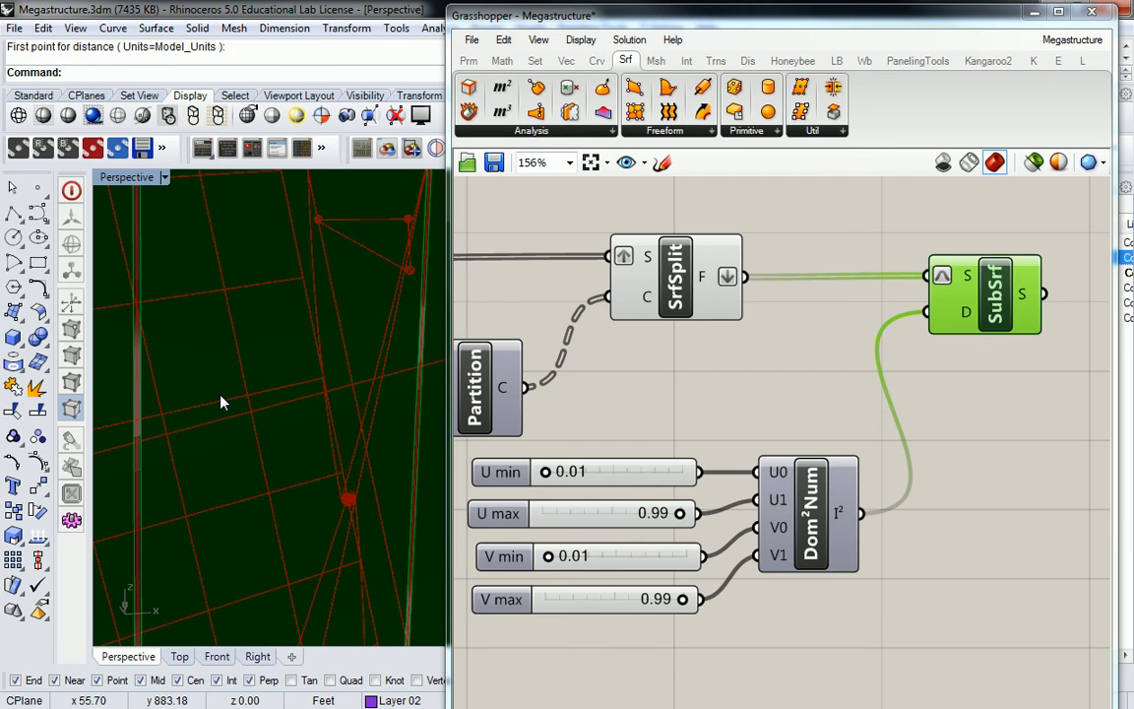
{"action": "mouse_move", "coordinate": [716, 286]}
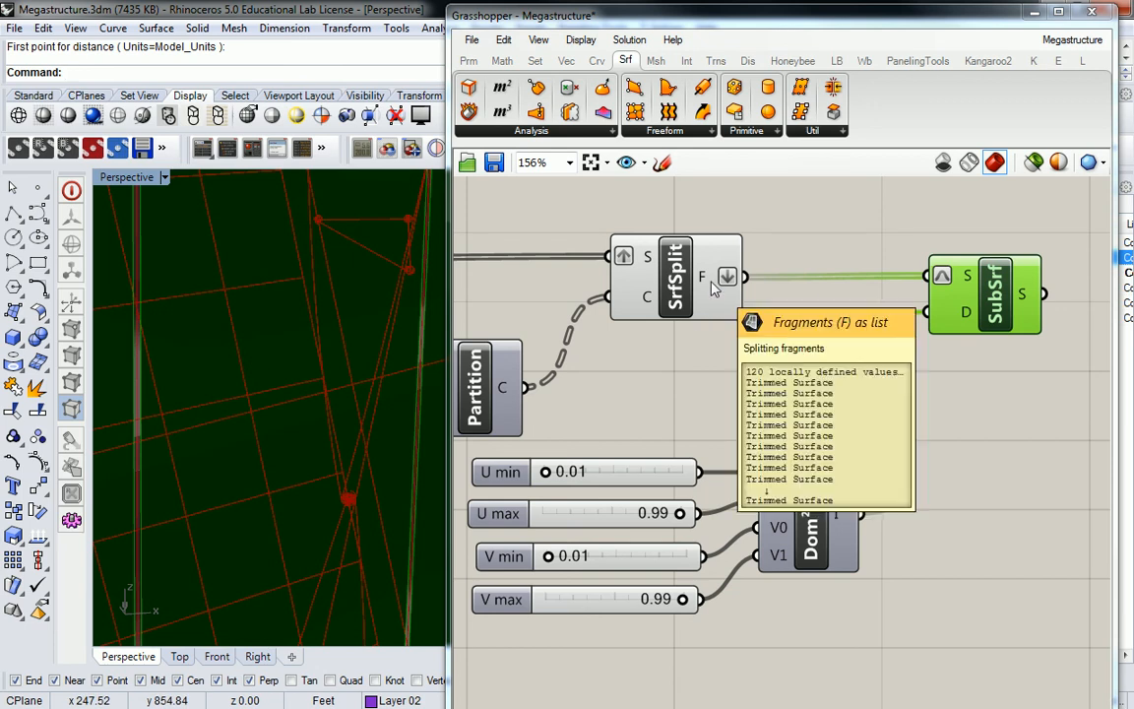
{"action": "scroll", "coordinate": [257, 370], "scroll_direction": "down", "scroll_amount": 5}
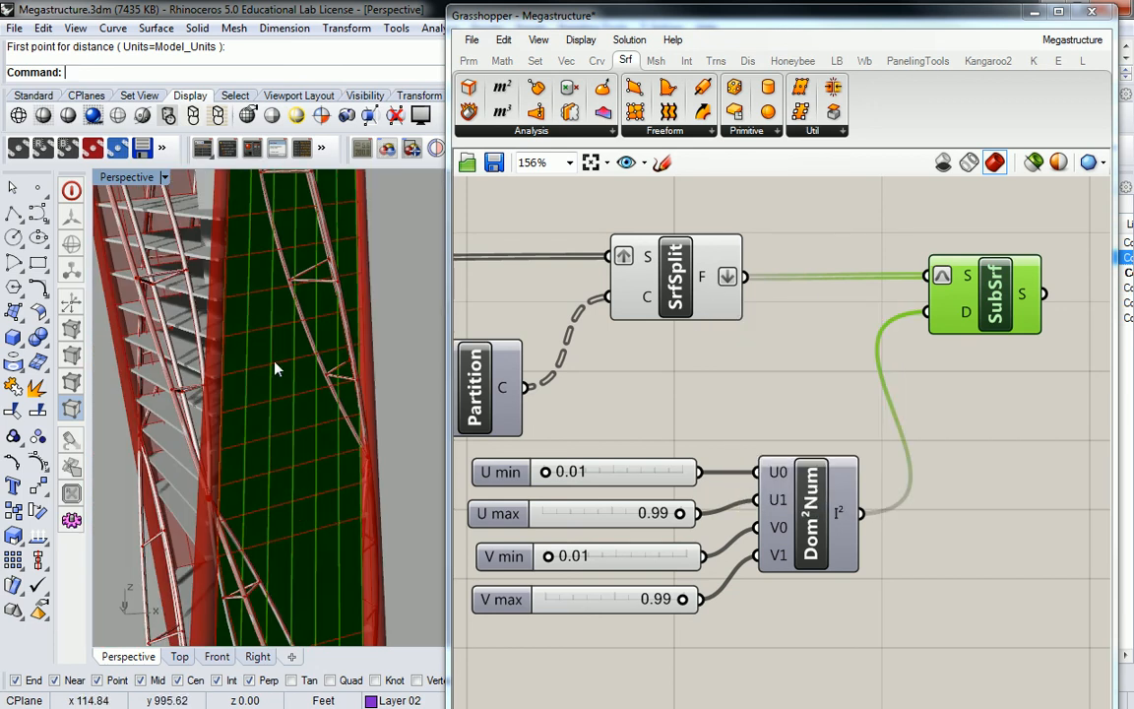
{"action": "scroll", "coordinate": [287, 370], "scroll_direction": "up", "scroll_amount": 5}
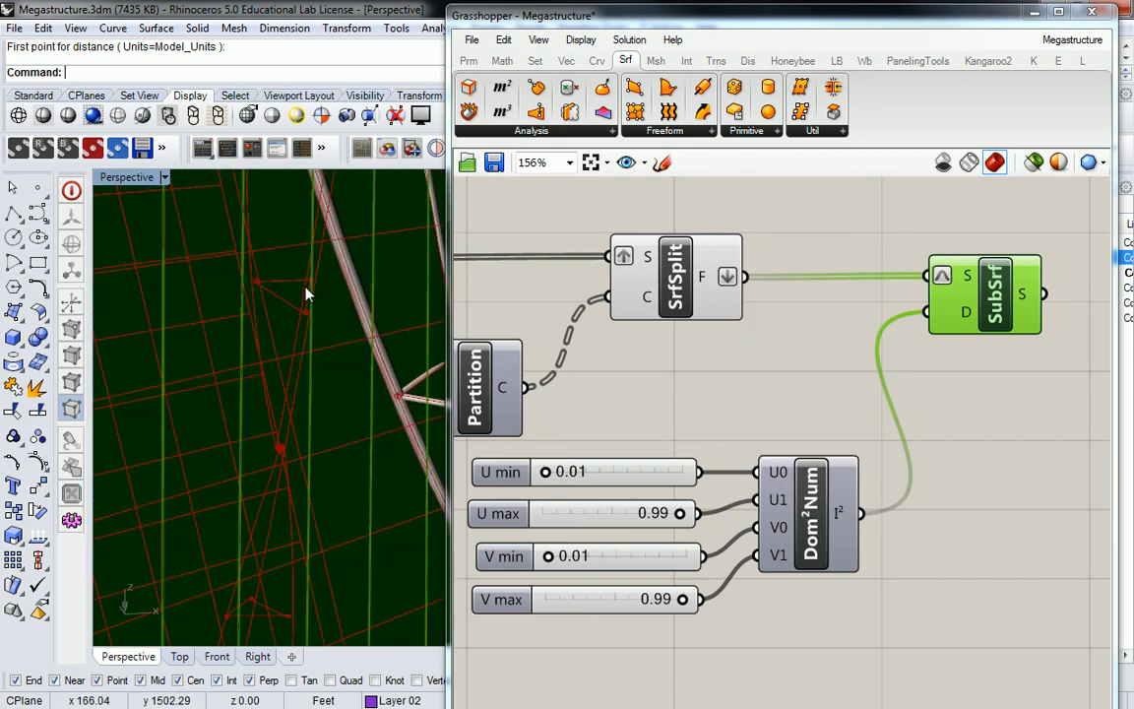
{"action": "scroll", "coordinate": [330, 486], "scroll_direction": "down", "scroll_amount": 2}
{"action": "scroll", "coordinate": [331, 486], "scroll_direction": "down", "scroll_amount": 5}
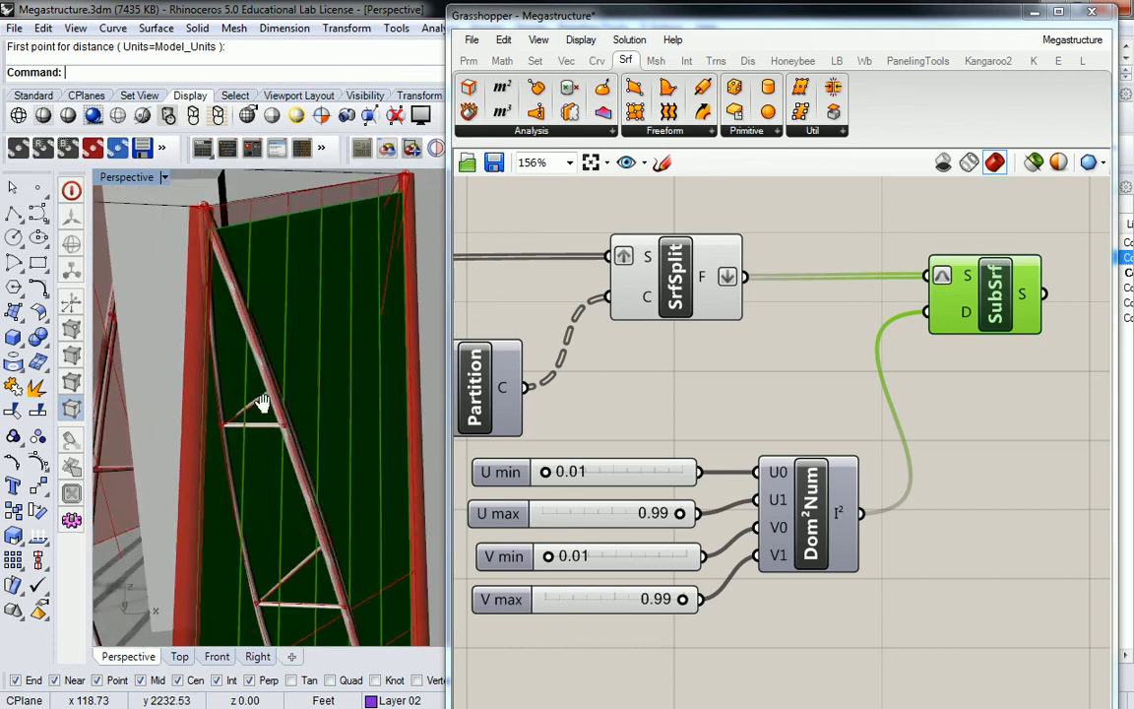
{"action": "scroll", "coordinate": [239, 255], "scroll_direction": "up", "scroll_amount": 5}
{"action": "scroll", "coordinate": [239, 255], "scroll_direction": "down", "scroll_amount": 8}
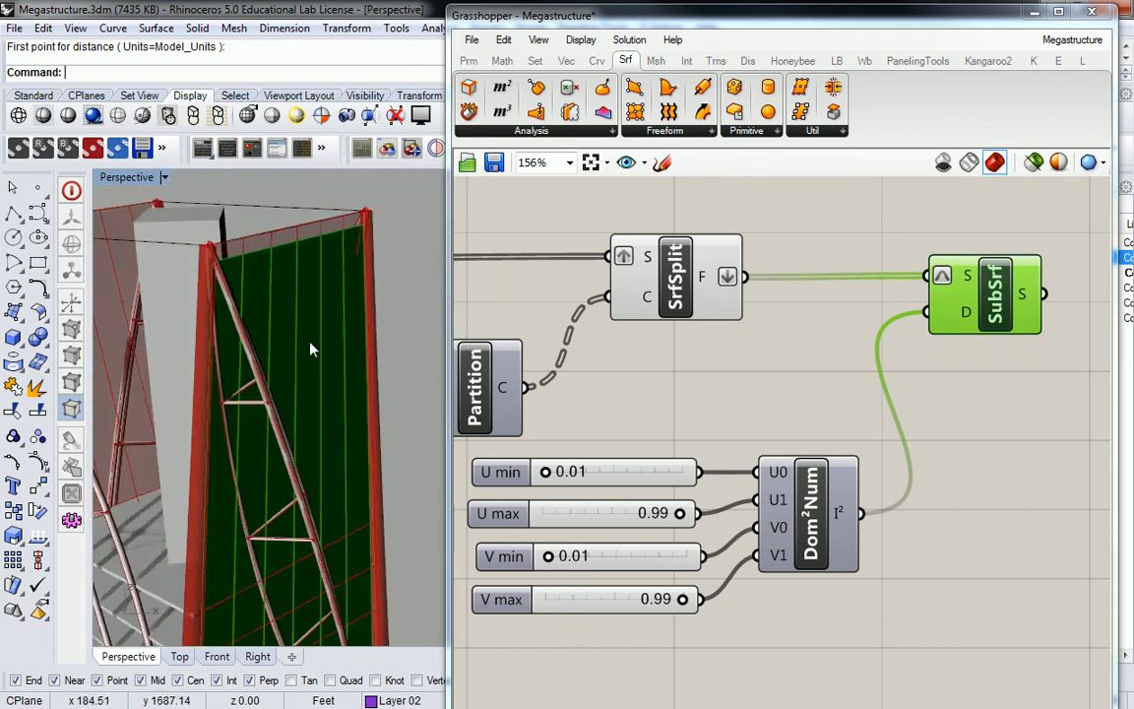
{"action": "scroll", "coordinate": [292, 319], "scroll_direction": "up", "scroll_amount": 4}
{"action": "right_click_drag", "start_coordinate": [326, 471], "coordinate": [306, 359], "text": "shift"}
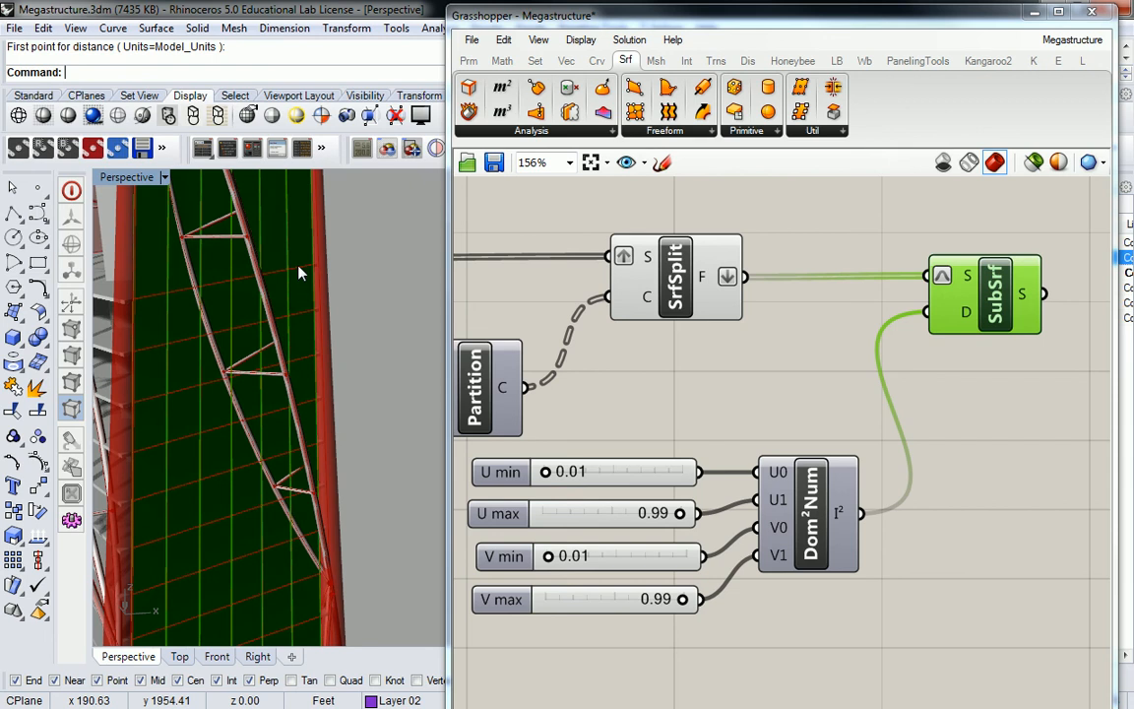
Step: Try removing the flatten from the SrfSplit fragments output and inspect the split surfaces in the model
{"action": "right_click", "coordinate": [726, 278]}
{"action": "left_click", "coordinate": [767, 386]}
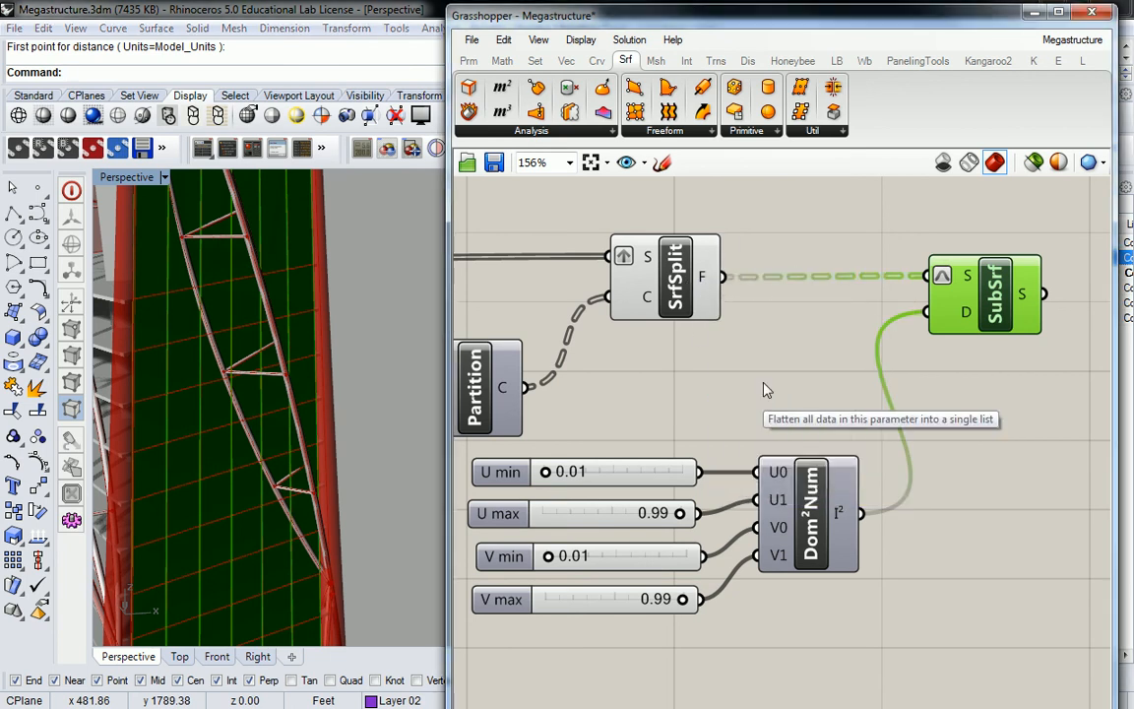
{"action": "left_click", "coordinate": [776, 344]}
{"action": "right_click_drag", "start_coordinate": [202, 340], "coordinate": [180, 315]}
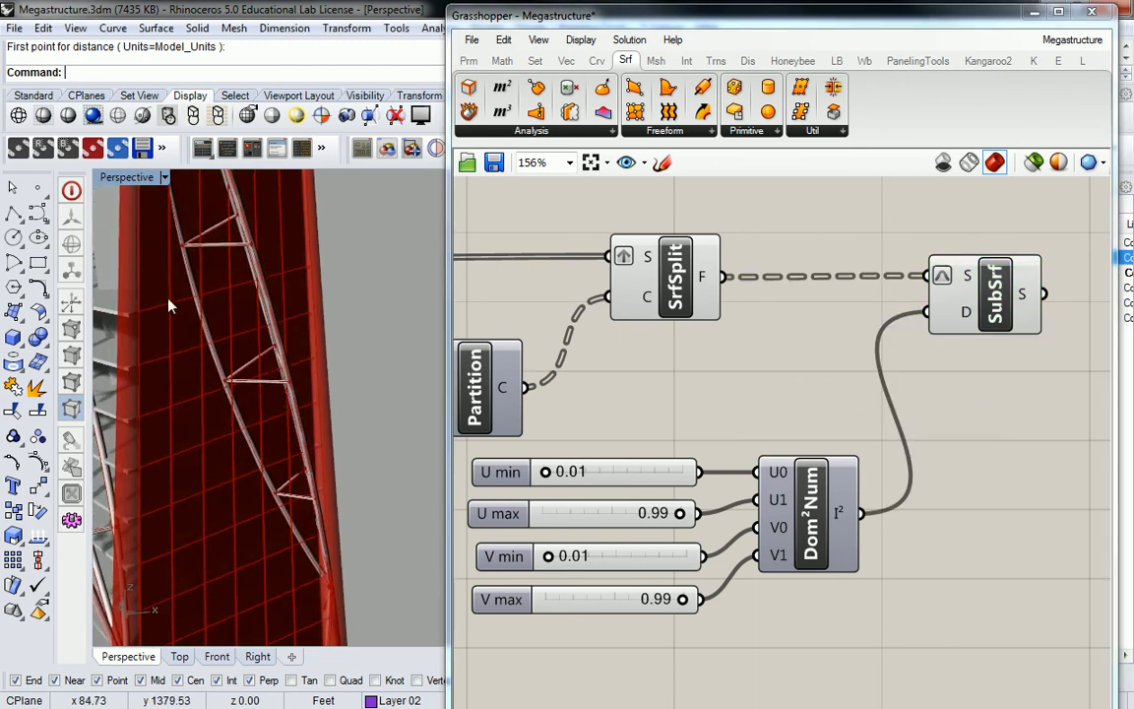
{"action": "scroll", "coordinate": [178, 315], "scroll_direction": "up", "scroll_amount": 5}
{"action": "left_click", "coordinate": [677, 271]}
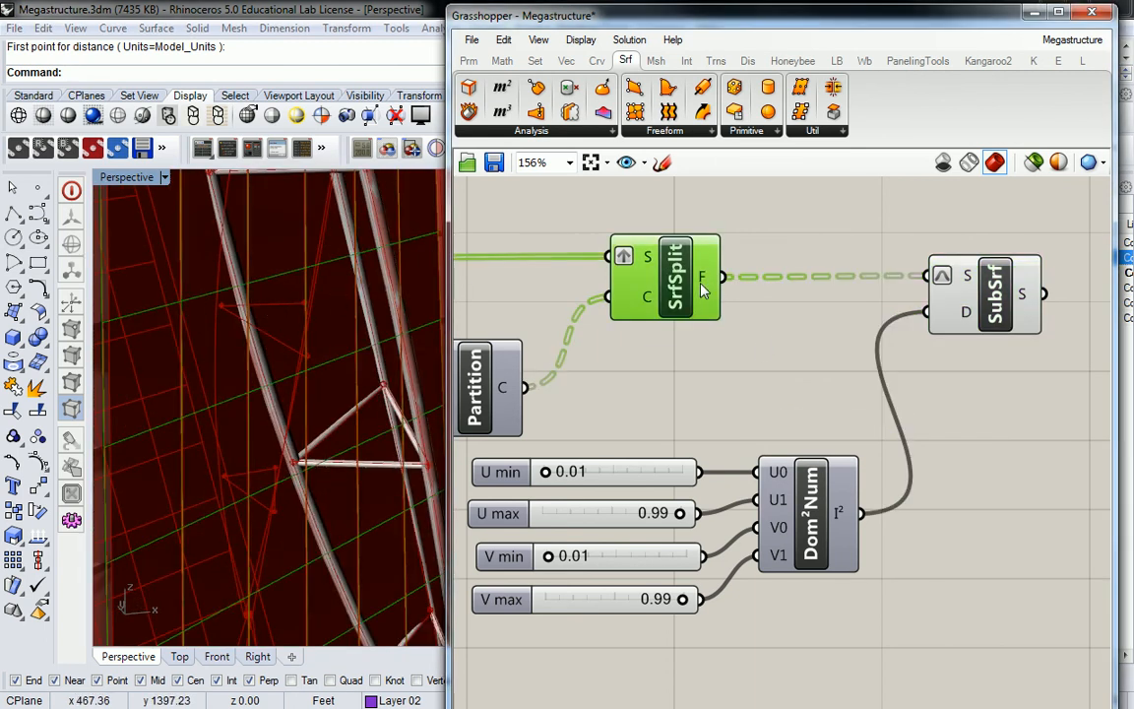
Step: Flatten the SrfSplit fragments output again
{"action": "right_click", "coordinate": [705, 280]}
{"action": "left_click", "coordinate": [756, 388]}
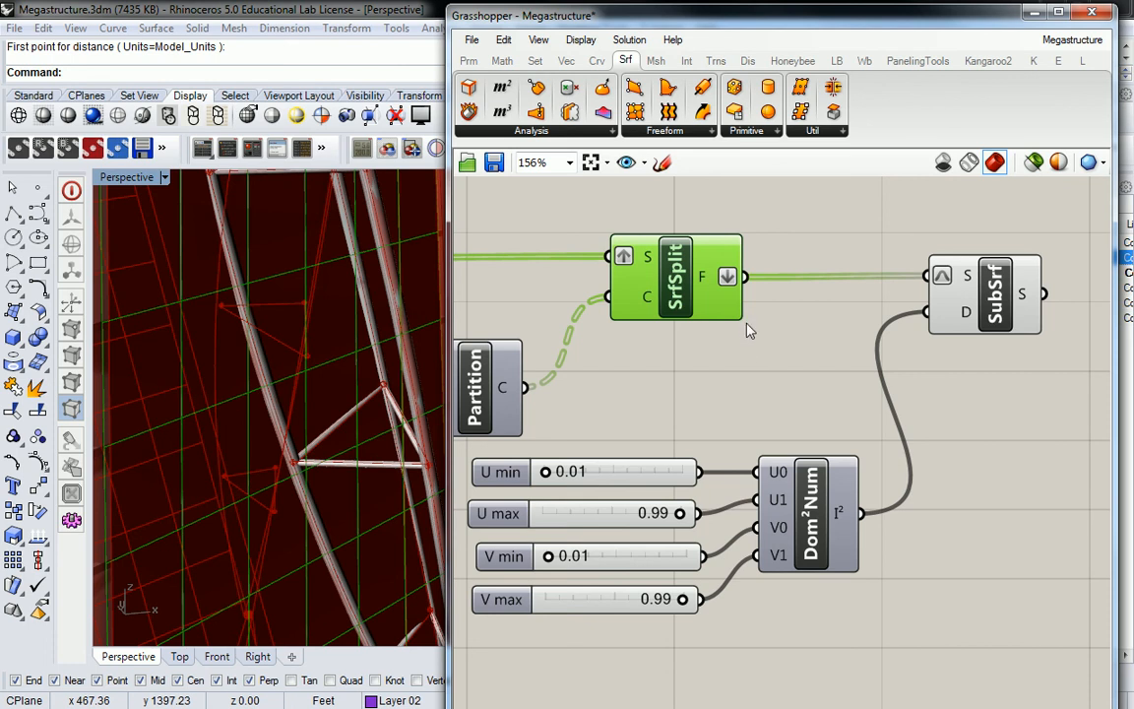
{"action": "left_click", "coordinate": [811, 235]}
Step: Compare the SrfSplit and SubSrf previews on the tower and examine the panels at the facade's bottom edge
{"action": "right_click_drag", "start_coordinate": [905, 263], "coordinate": [874, 265]}
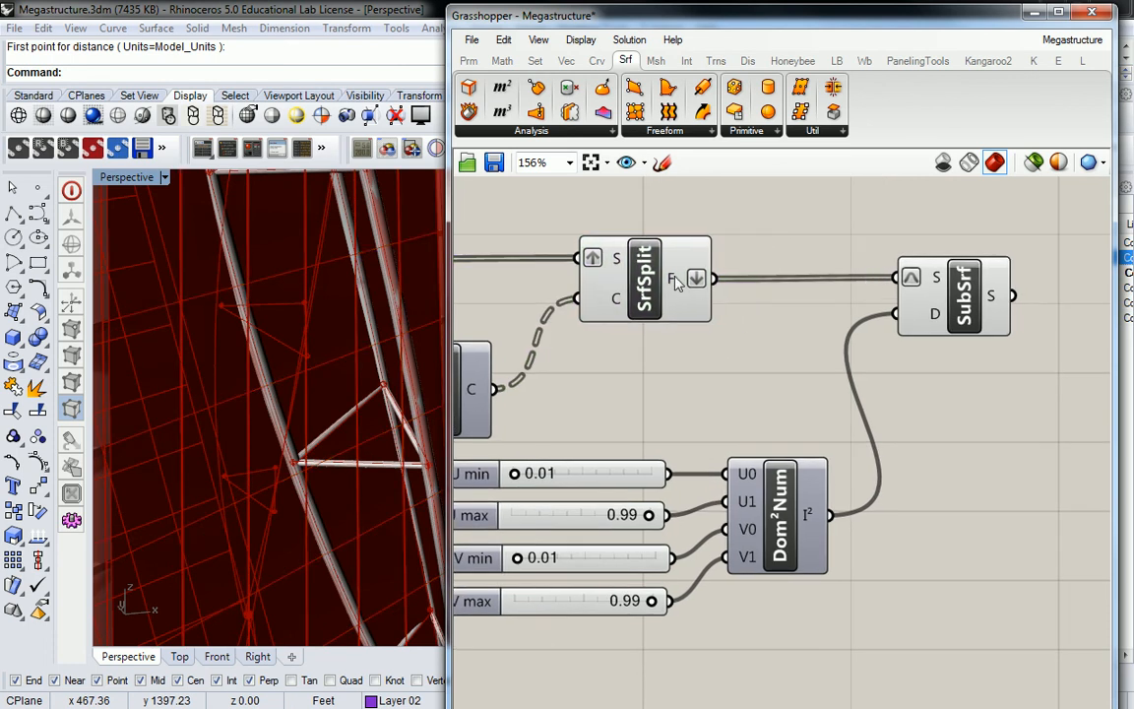
{"action": "left_click", "coordinate": [992, 301]}
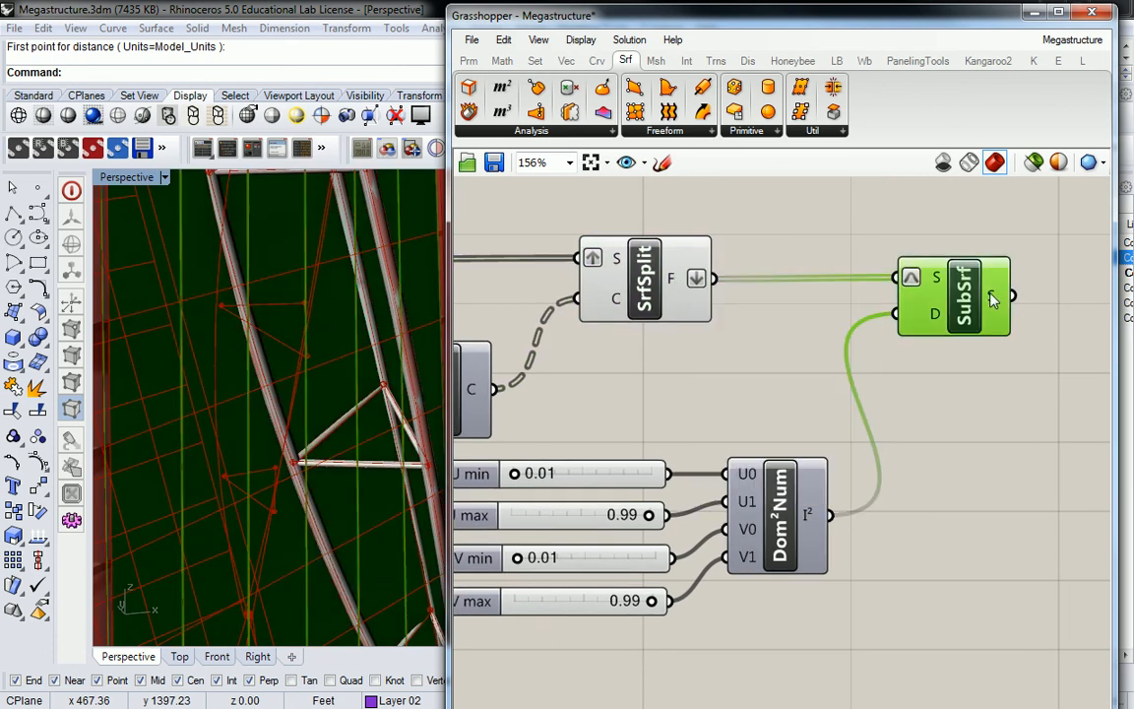
{"action": "left_click", "coordinate": [656, 289]}
{"action": "left_click", "coordinate": [954, 298]}
{"action": "right_click_drag", "start_coordinate": [721, 402], "coordinate": [793, 366]}
{"action": "right_click_drag", "start_coordinate": [271, 379], "coordinate": [359, 421]}
{"action": "scroll", "coordinate": [257, 475], "scroll_direction": "down", "scroll_amount": 5}
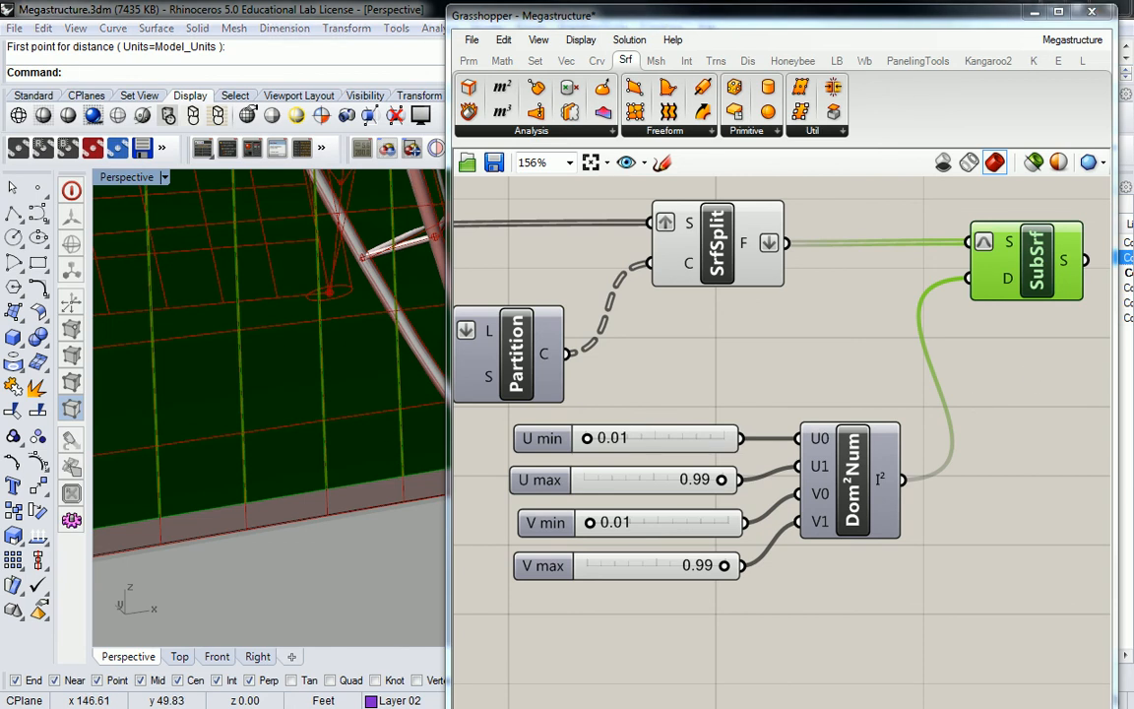